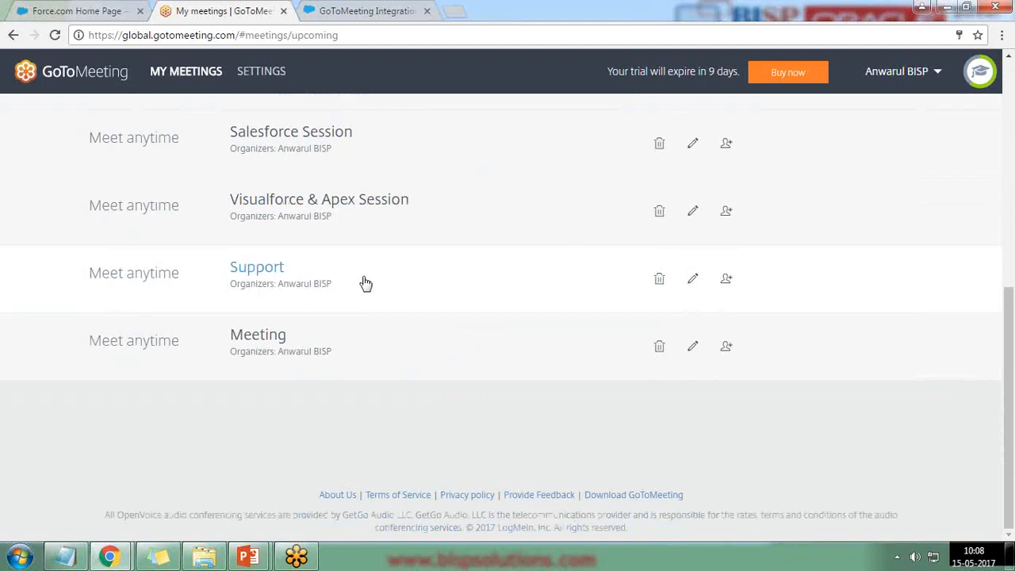
# Move the My Meetings tab after the integration listing and switch to the Force.com Home Page.
pyautogui.scroll(6, 399, 339)
pyautogui.scroll(-4, 399, 341)
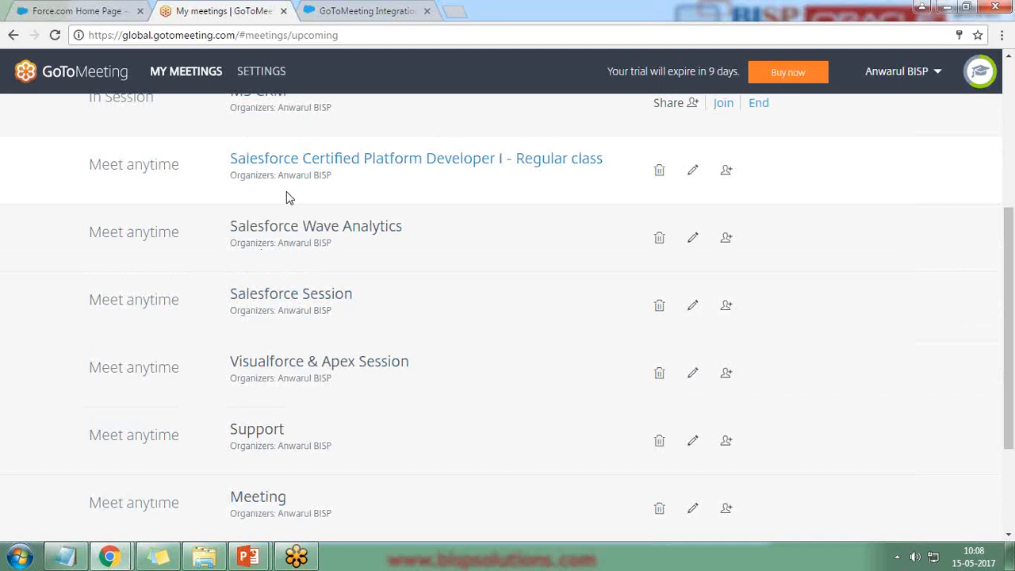
pyautogui.moveTo(218, 11); pyautogui.dragTo(352, 4)
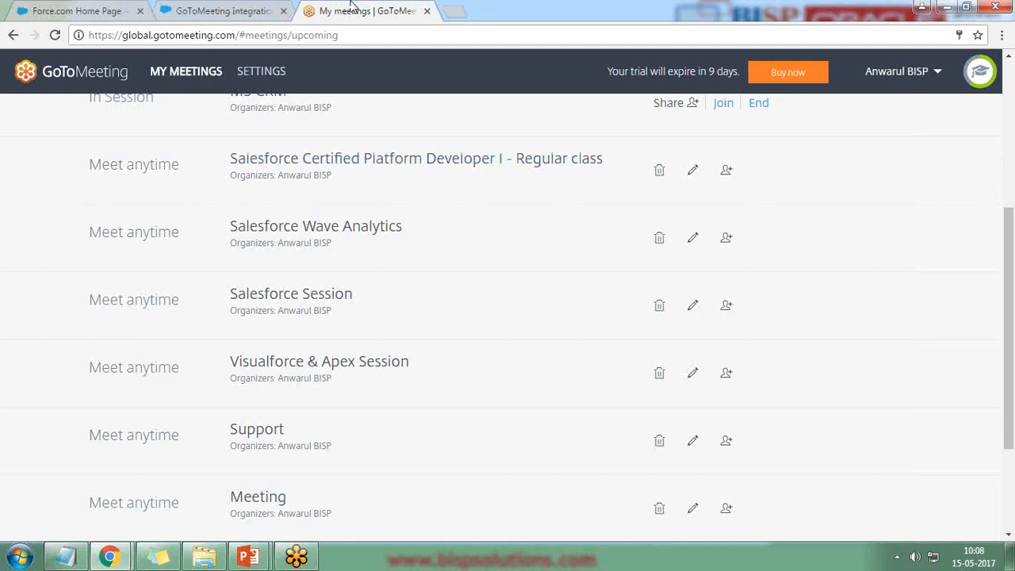
pyautogui.click(72, 8)
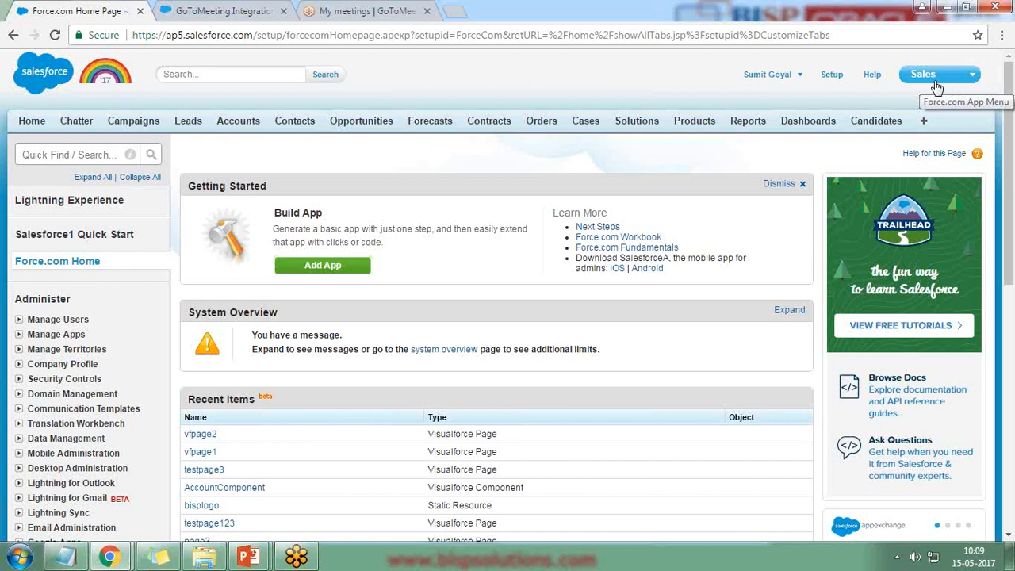
# Switch to the GoToMeeting Integration listing and show its DETAILS page.
pyautogui.click(230, 10)
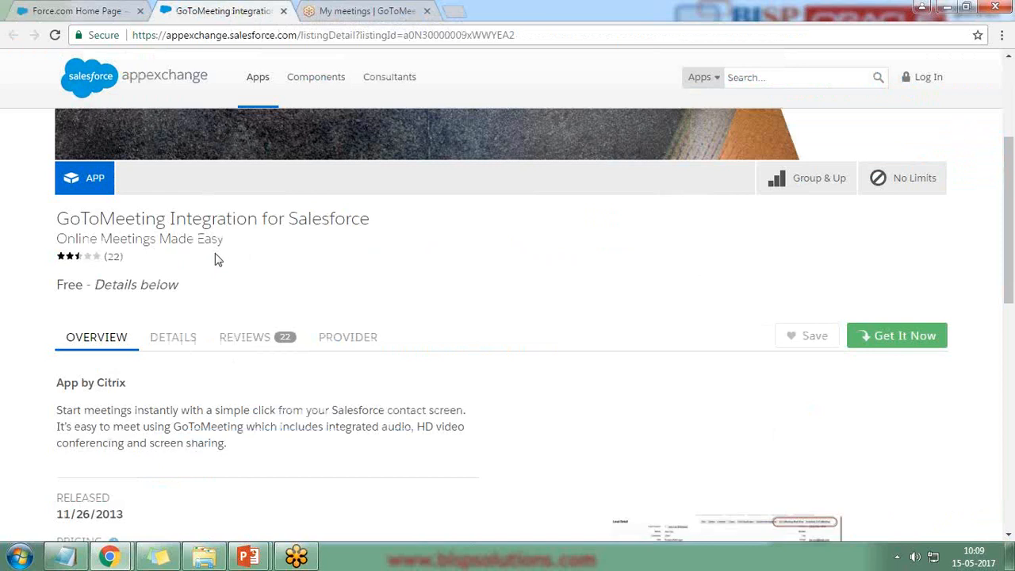
pyautogui.scroll(3, 215, 256)
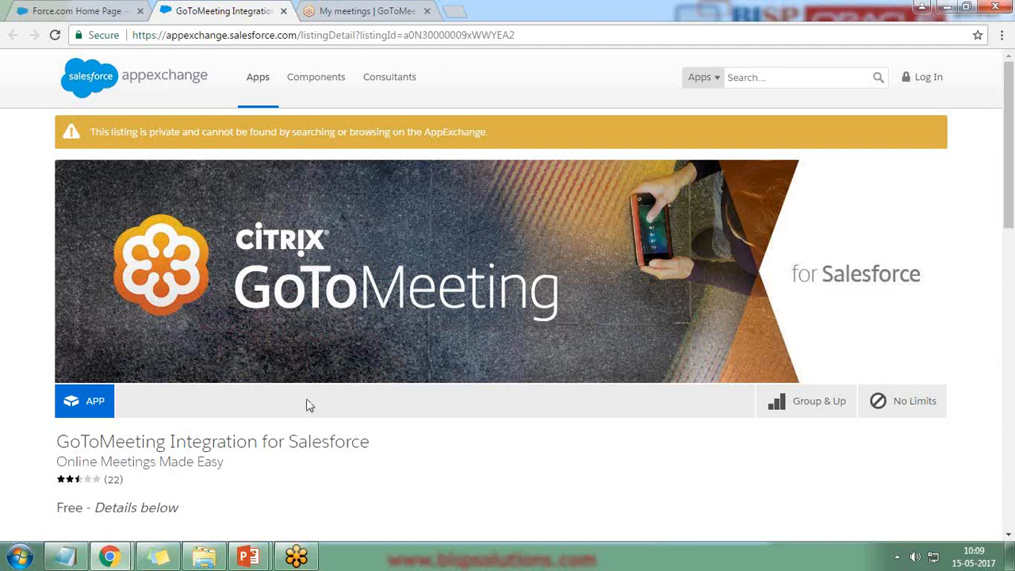
pyautogui.scroll(-2, 308, 405)
pyautogui.scroll(-4, 412, 410)
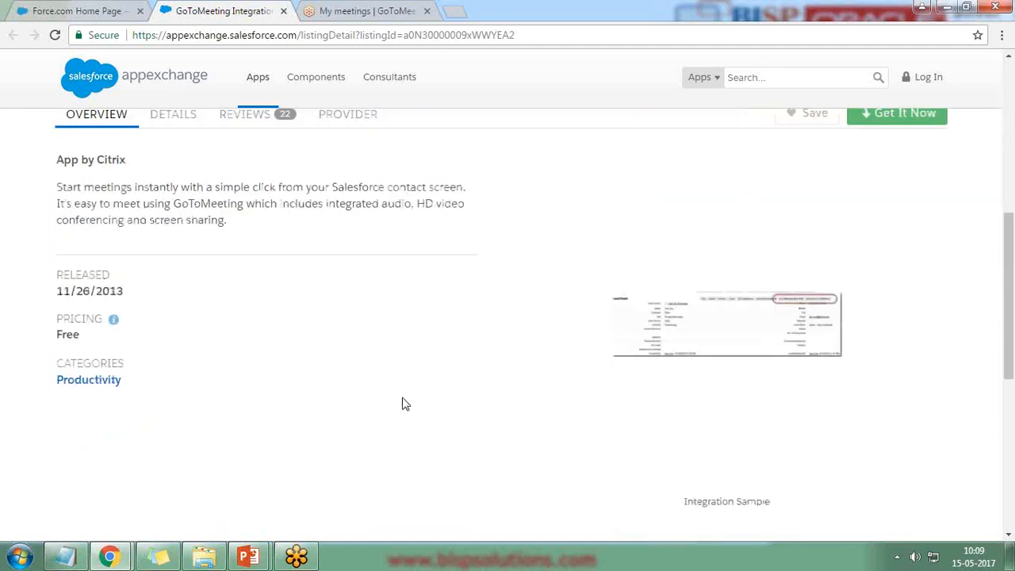
pyautogui.click(169, 116)
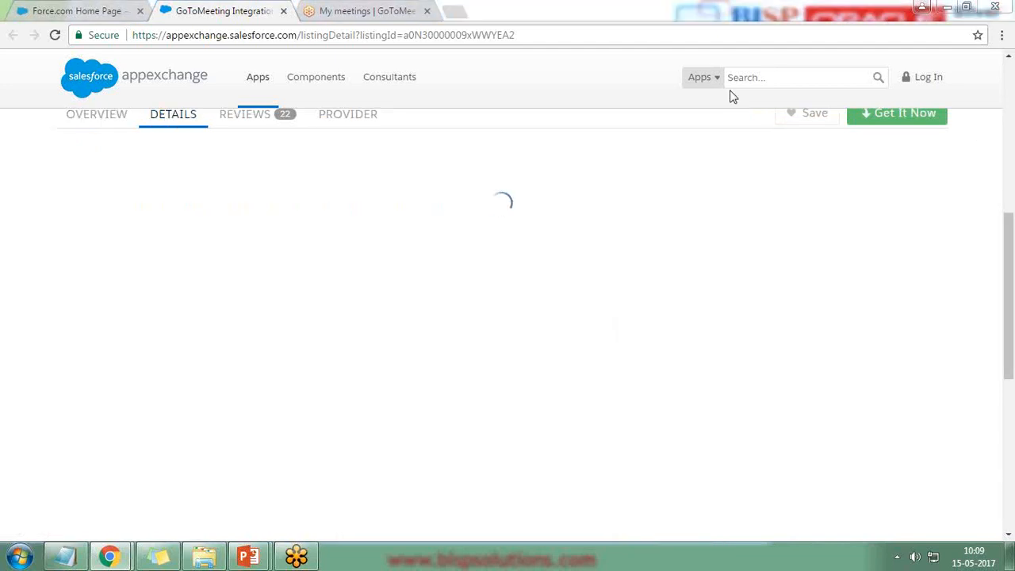
# Read through the listing's description, highlighting its opening lines.
pyautogui.scroll(3, 296, 258)
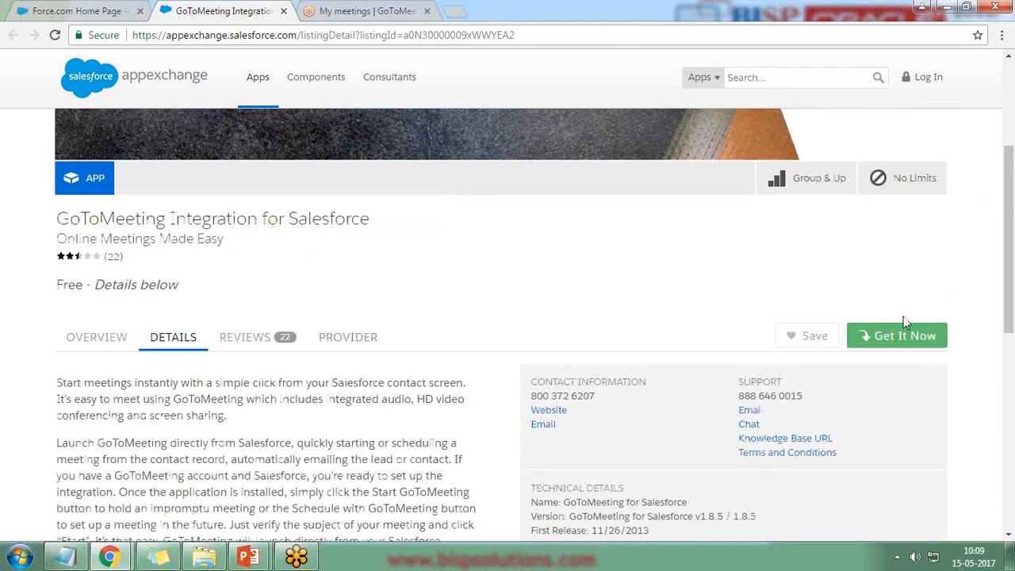
pyautogui.scroll(-2, 283, 351)
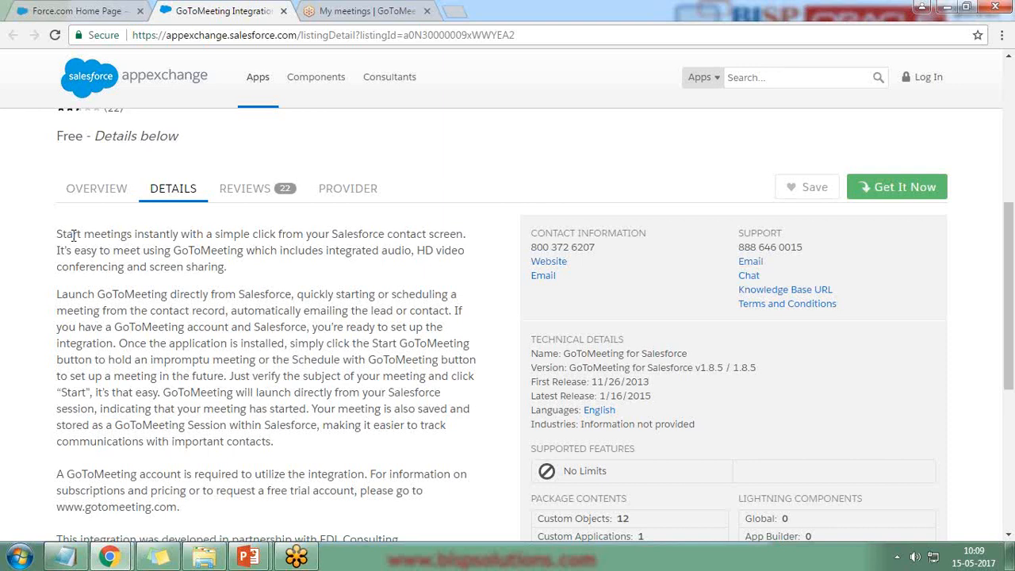
pyautogui.moveTo(61, 233); pyautogui.dragTo(225, 235)
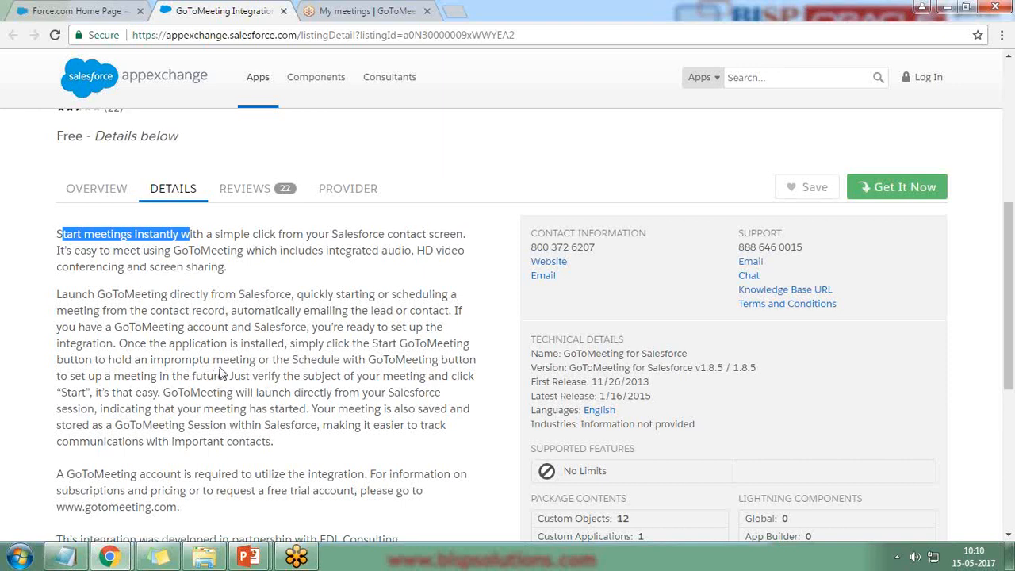
pyautogui.scroll(-3, 220, 373)
pyautogui.moveTo(57, 250); pyautogui.dragTo(278, 267)
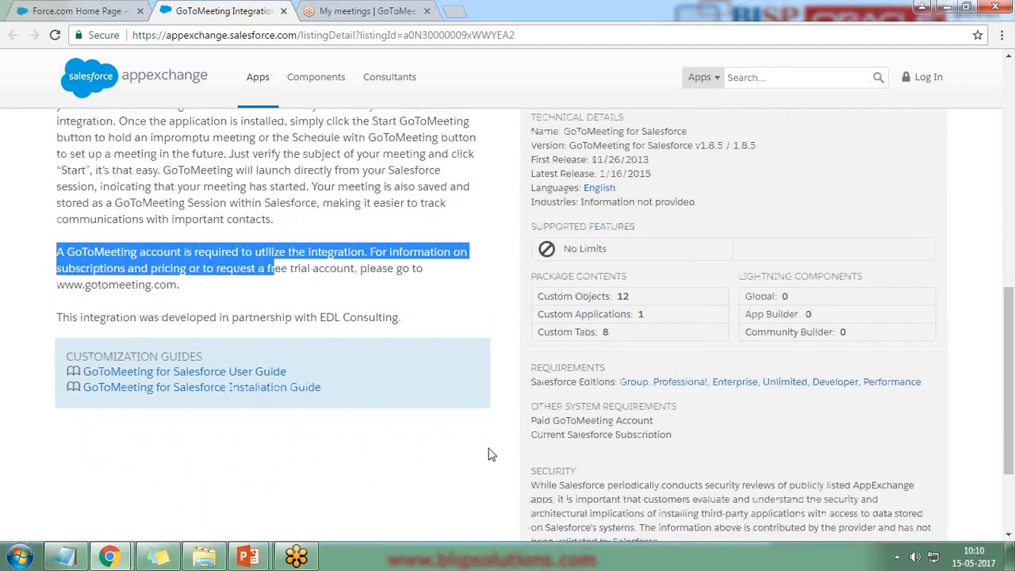
pyautogui.scroll(5, 486, 453)
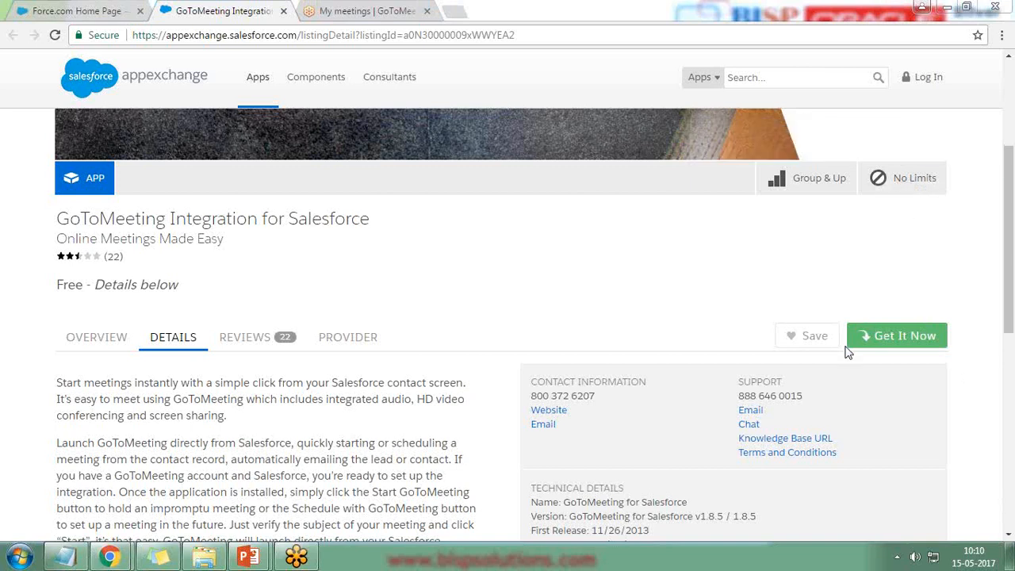
pyautogui.hotkey('ctrl', '2')
pyautogui.moveTo(814, 298)
pyautogui.mouseDown()
pyautogui.moveTo(920, 359)
pyautogui.moveTo(952, 322)
pyautogui.moveTo(825, 313)
pyautogui.mouseUp()
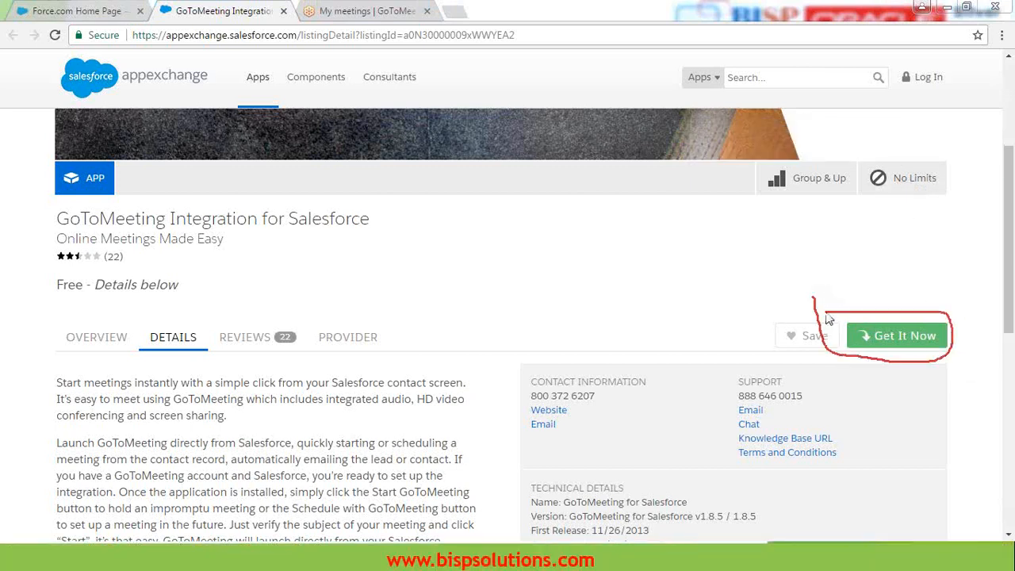
# Choose Get It Now, log in to AppExchange, and pick Install in production.
pyautogui.click(884, 335)
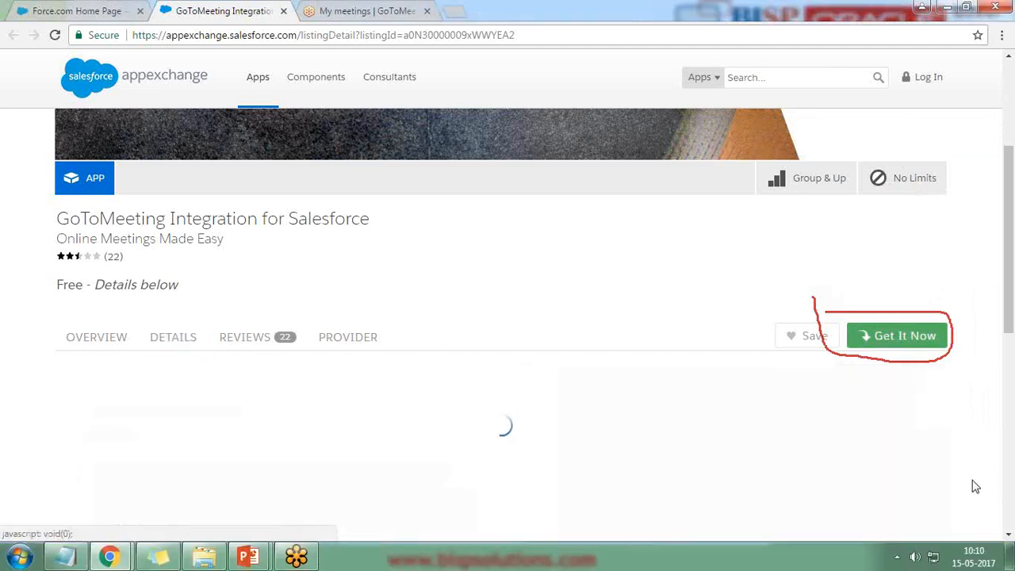
pyautogui.press('Escape')
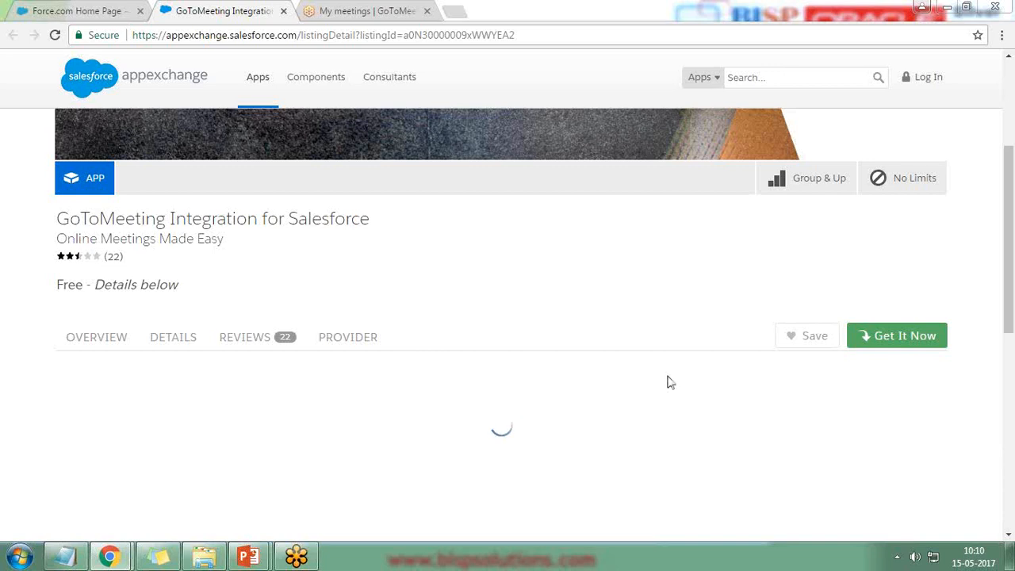
pyautogui.moveTo(1001, 222); pyautogui.dragTo(1008, 301)
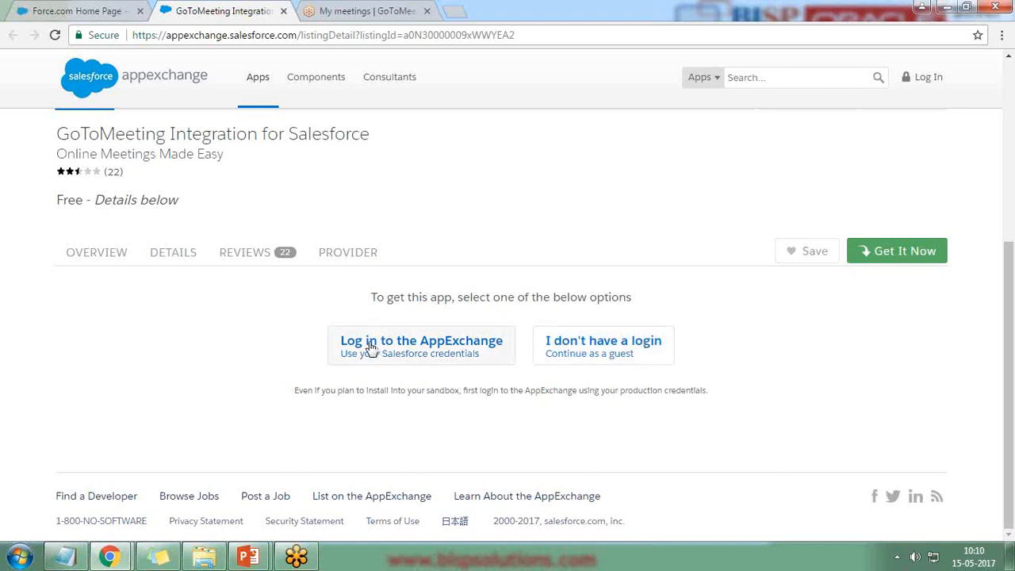
pyautogui.click(414, 347)
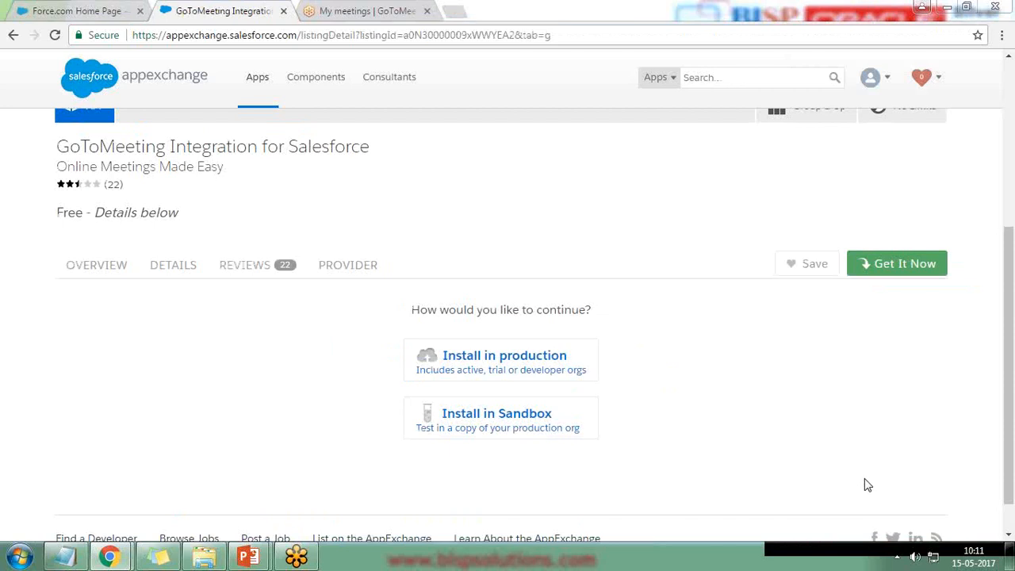
pyautogui.click(506, 365)
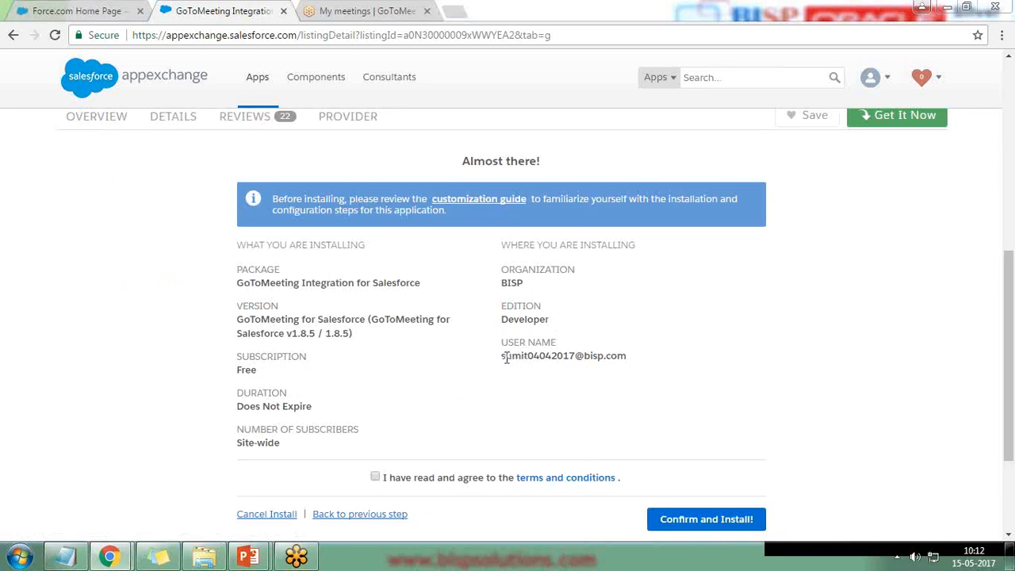
# Agree to the terms and conditions and confirm installing the GoToMeeting package.
pyautogui.moveTo(501, 357); pyautogui.dragTo(635, 361)
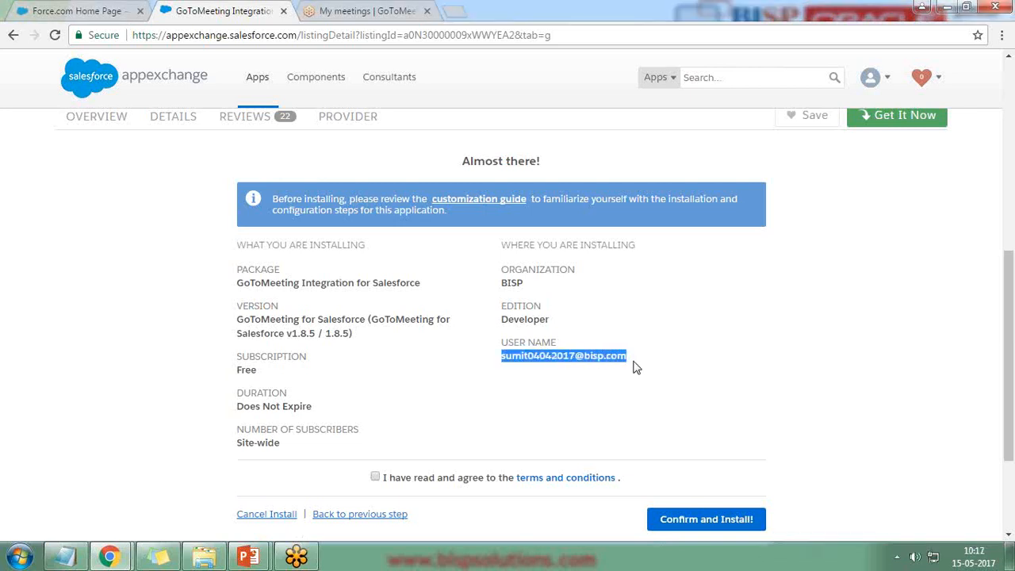
pyautogui.moveTo(236, 405); pyautogui.dragTo(314, 406)
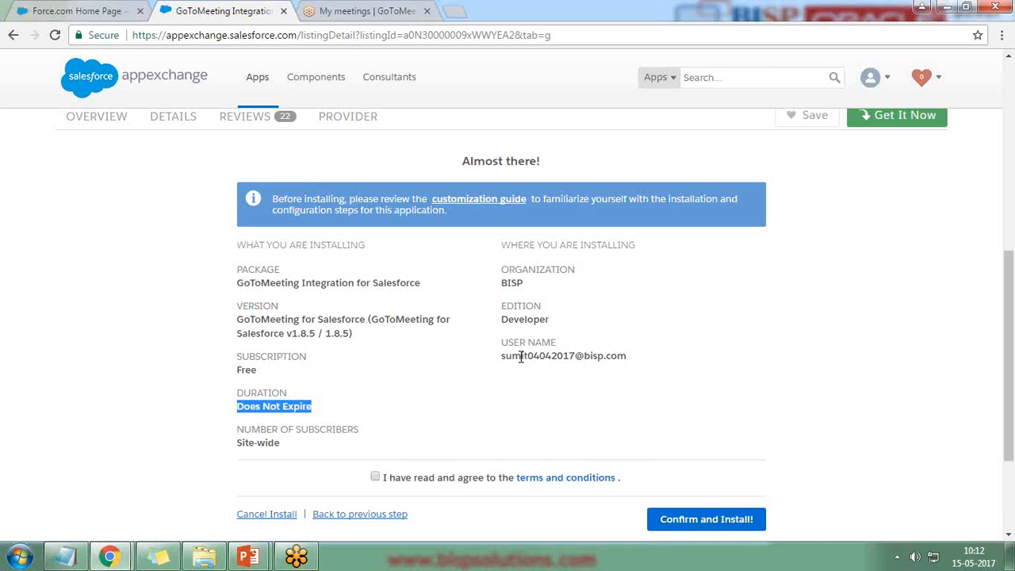
pyautogui.click(376, 477)
pyautogui.click(695, 525)
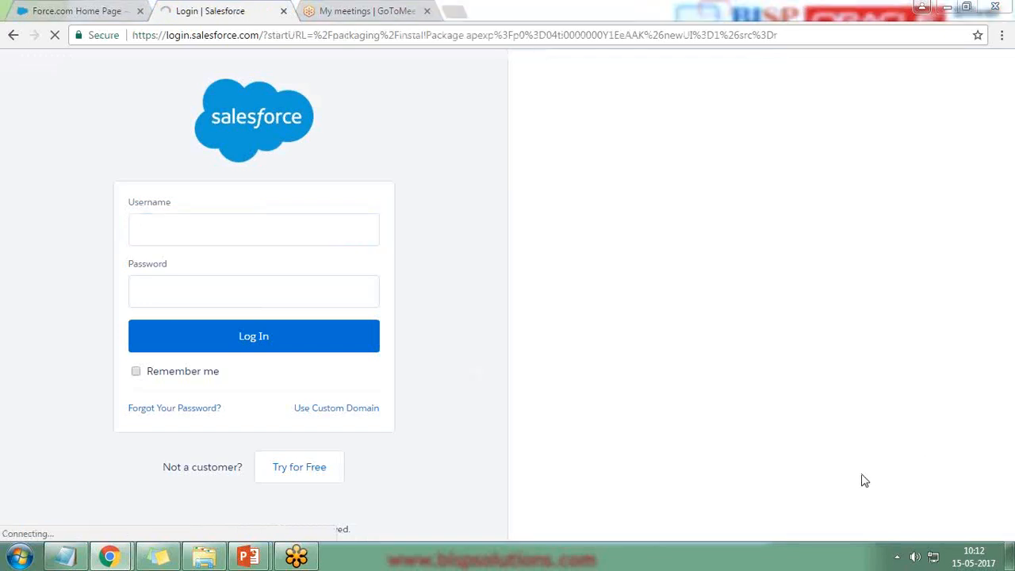
# Log in with the Salesforce username and password, then close the old Force.com Home Page tab.
pyautogui.click(179, 230)
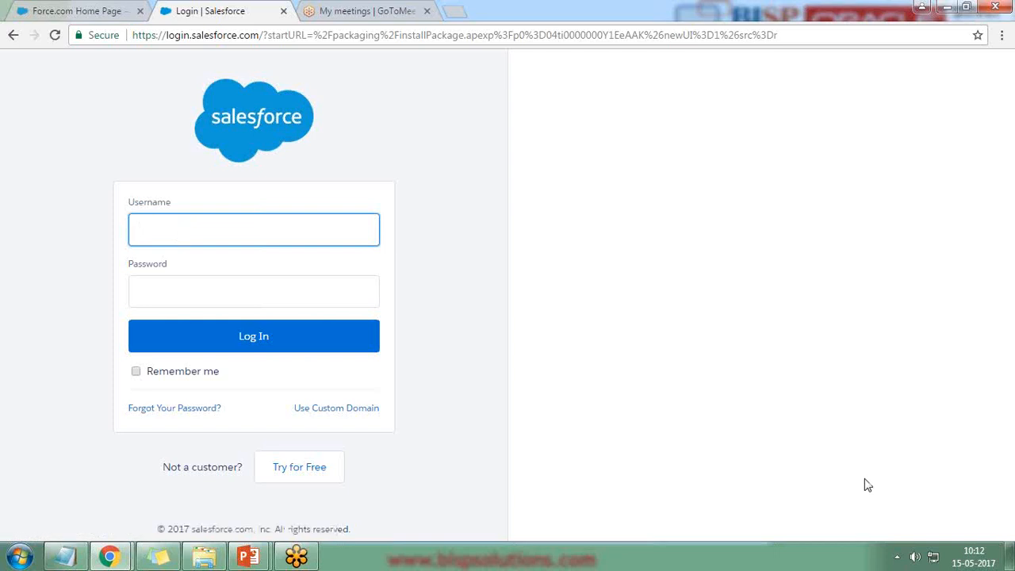
pyautogui.click(177, 286)
pyautogui.write('•••')
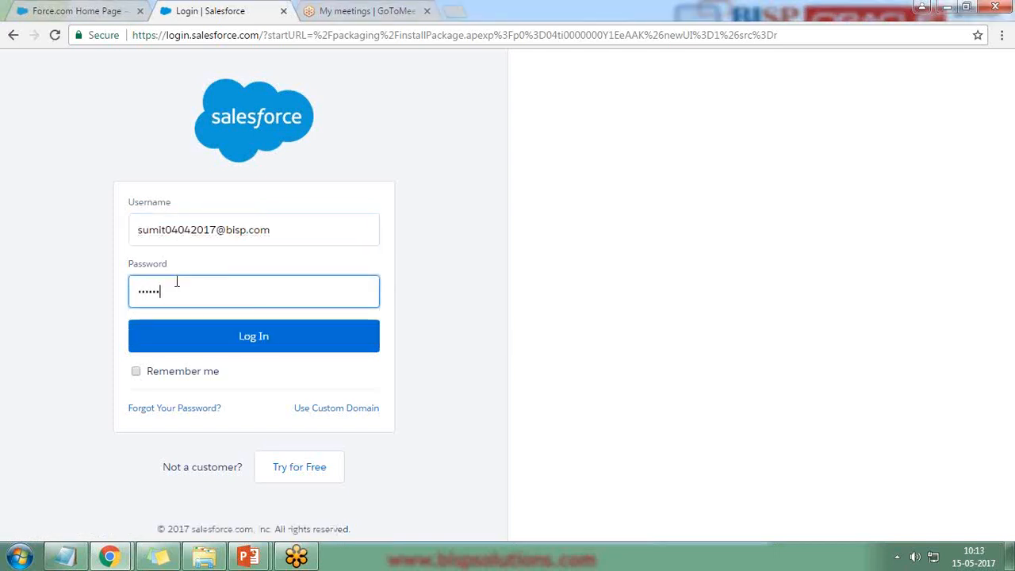
pyautogui.press('Return')
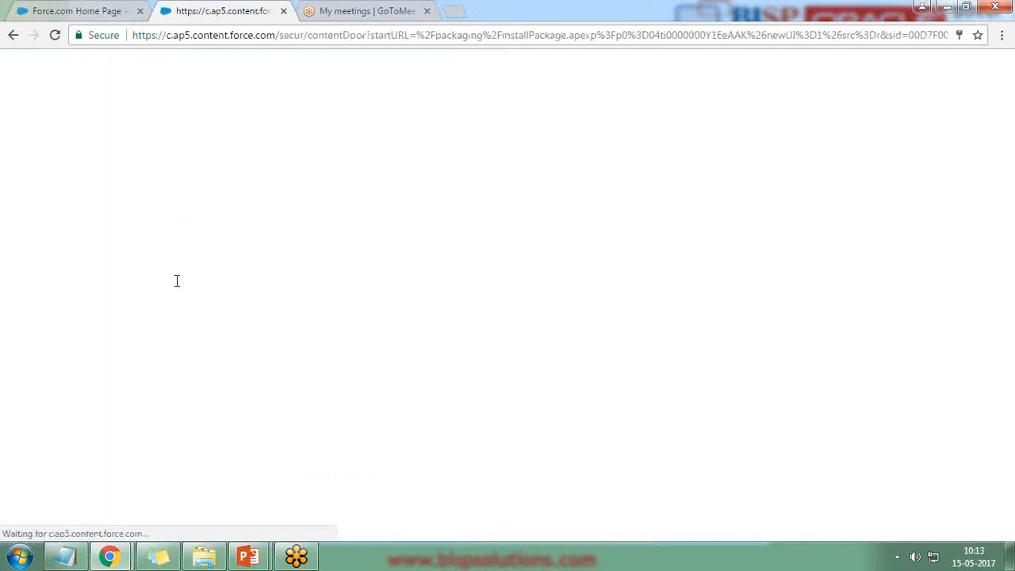
pyautogui.click(140, 12)
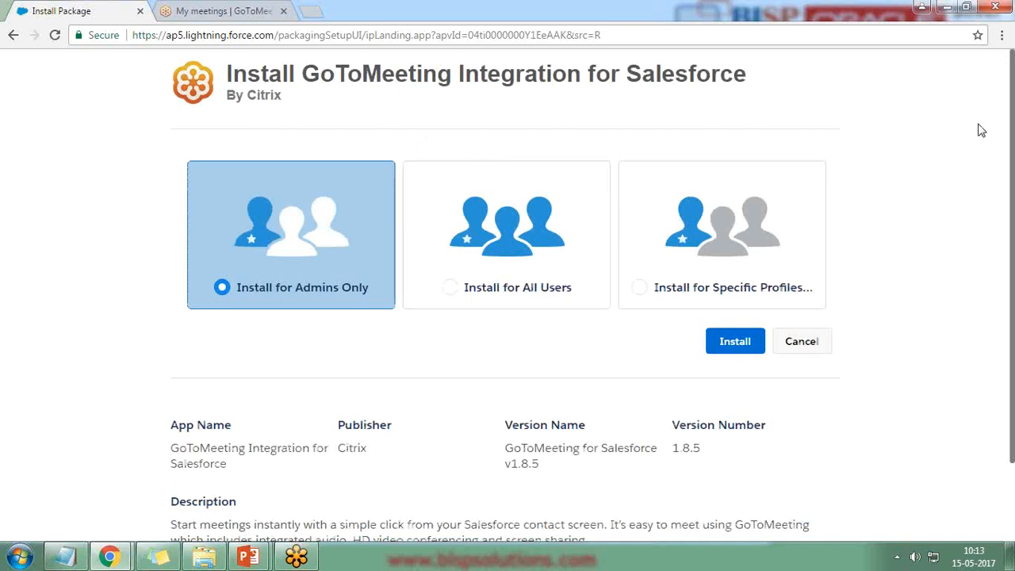
# Install GoToMeeting Integration 1.8.5 for all users, granting access to third-party websites.
pyautogui.click(502, 248)
pyautogui.click(734, 343)
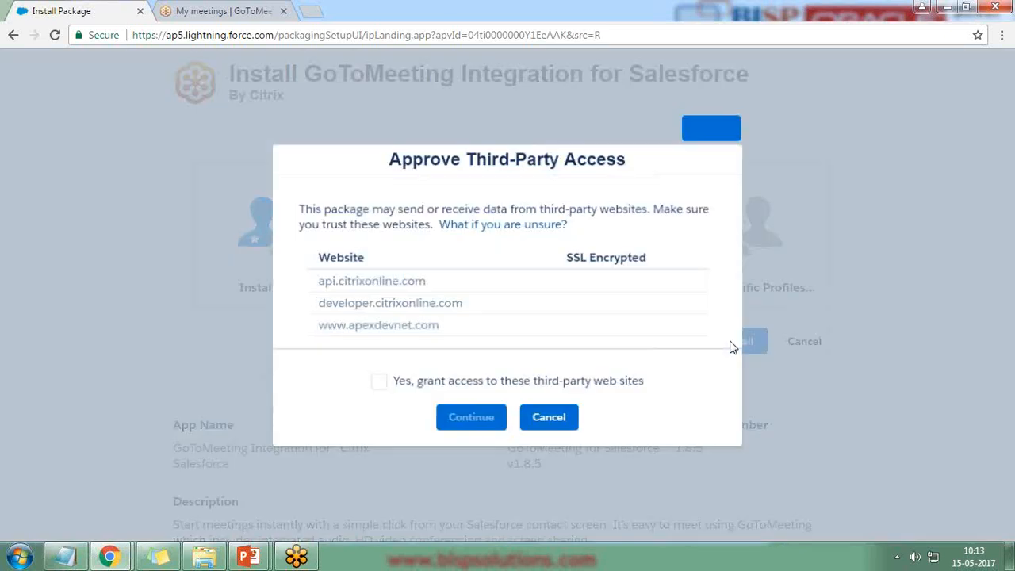
pyautogui.click(378, 383)
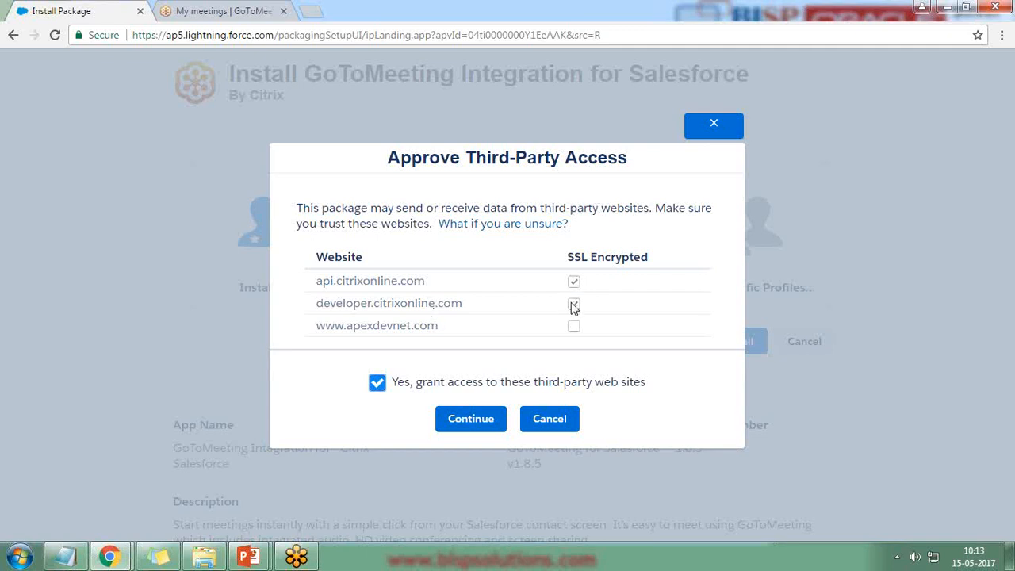
pyautogui.click(471, 419)
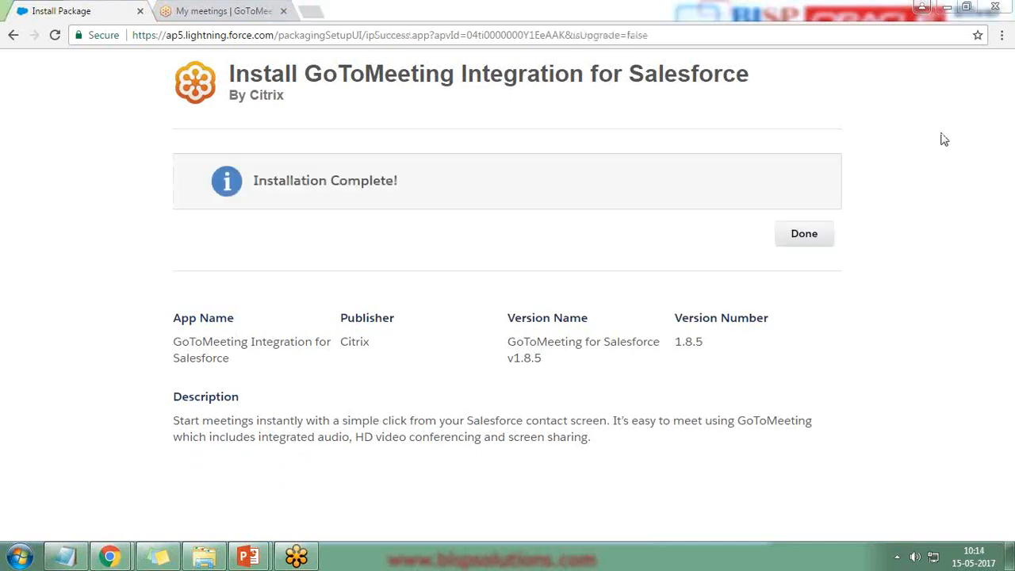
# Verify the GoToMeeting package shows Active in Installed Packages, then go to All Tabs.
pyautogui.click(808, 238)
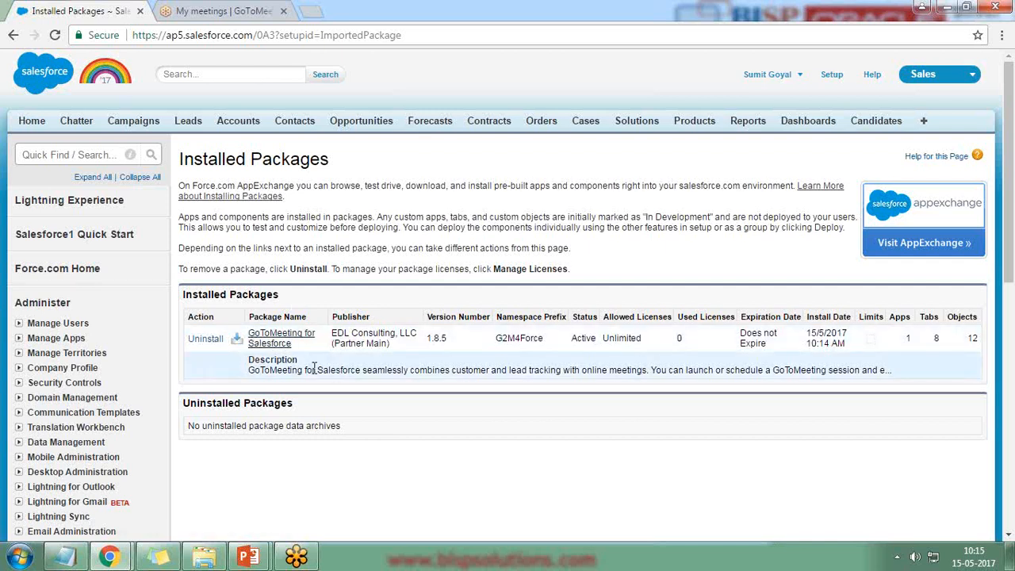
pyautogui.doubleClick(583, 338)
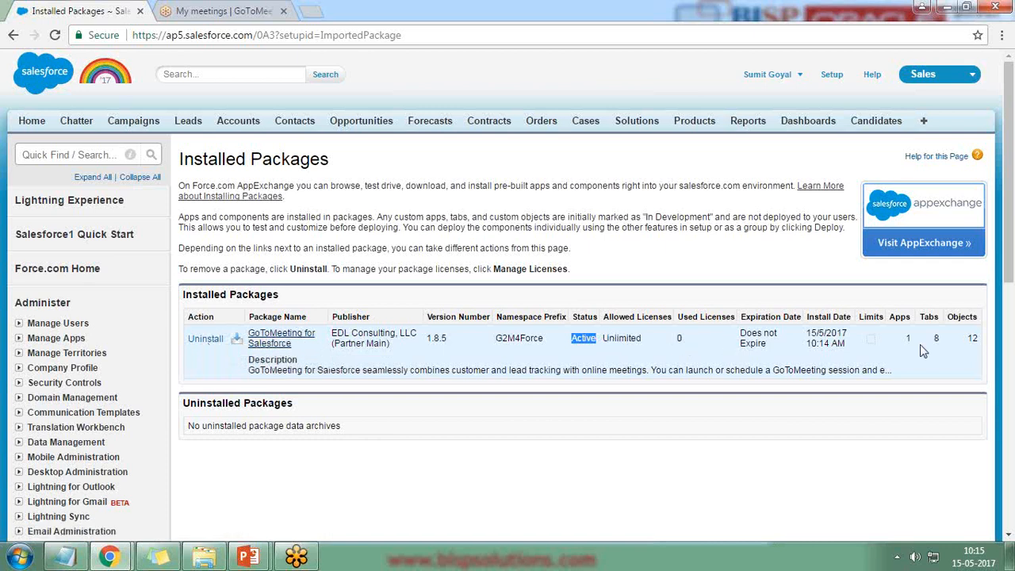
pyautogui.click(1001, 214)
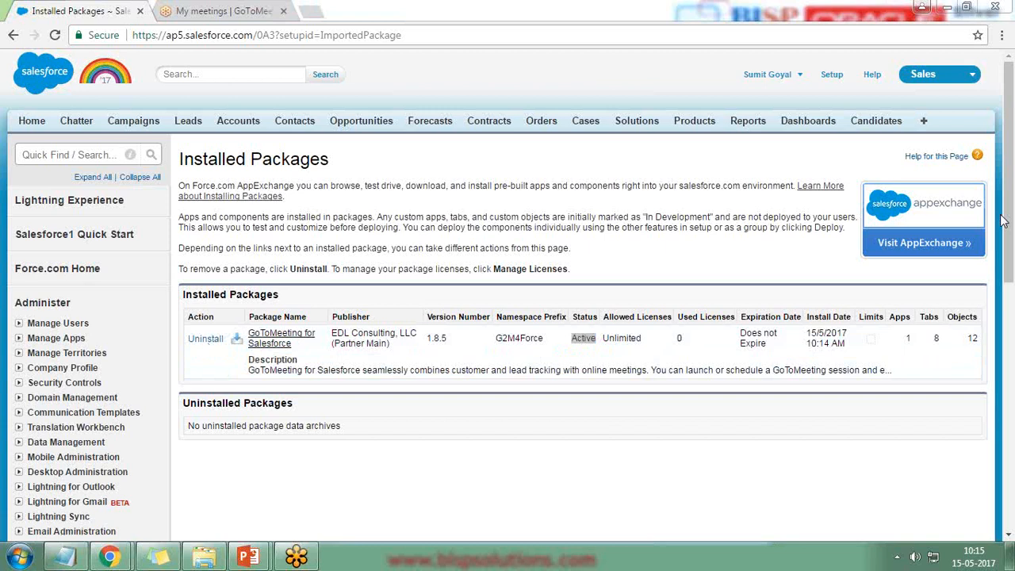
pyautogui.click(397, 463)
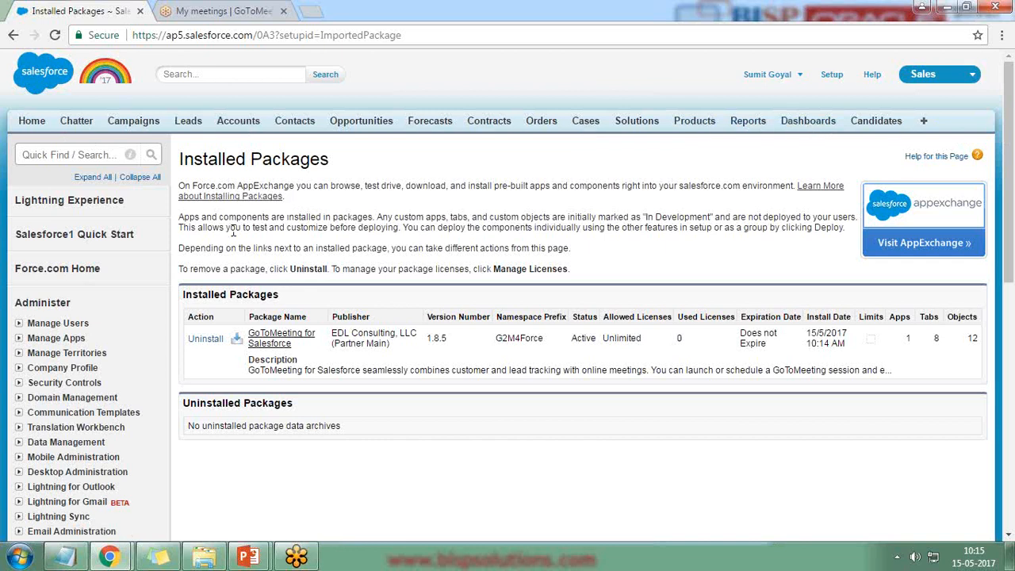
pyautogui.click(925, 123)
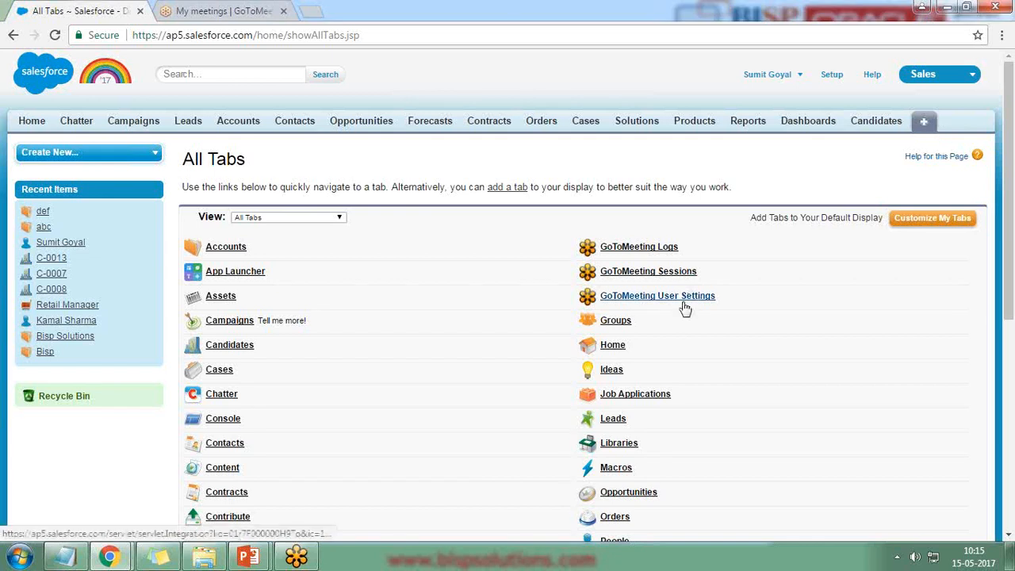
# In Customize My Tabs, remove Orders, Cases, Solutions, Products, Reports and Dashboards from the app.
pyautogui.click(922, 227)
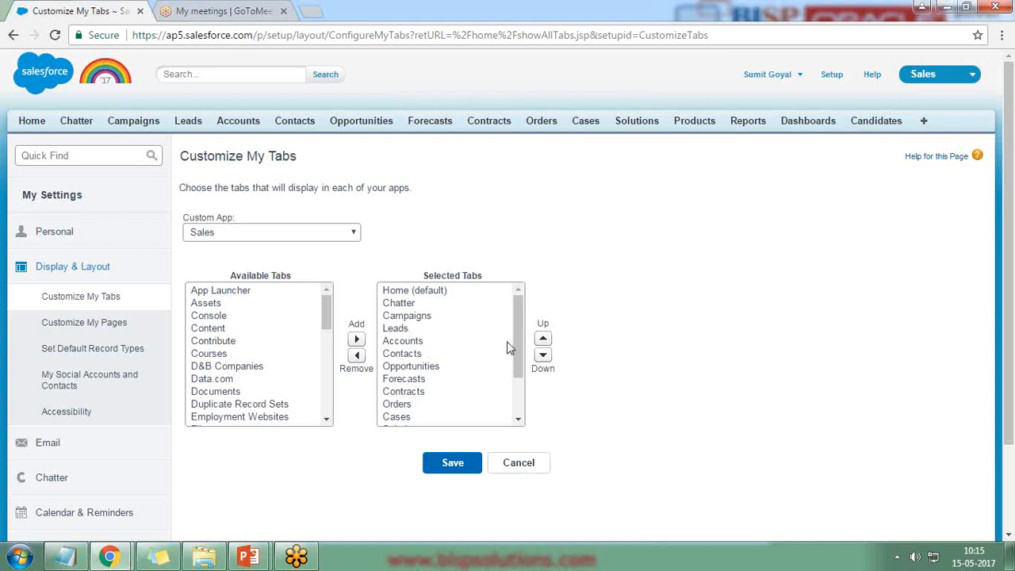
pyautogui.scroll(-3, 512, 357)
pyautogui.click(406, 403)
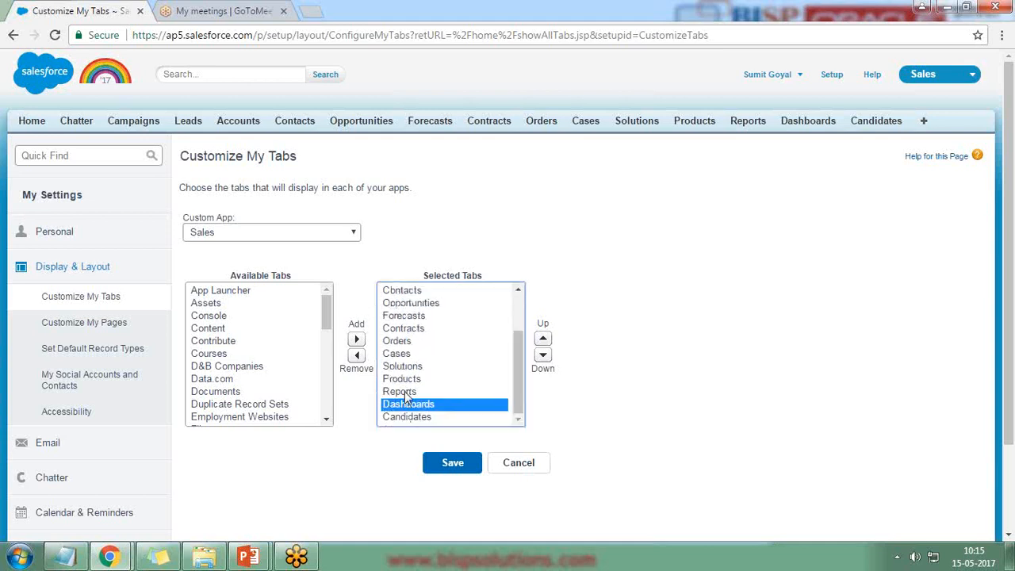
pyautogui.click(401, 392)
pyautogui.keyDown('ctrl'); pyautogui.click(406, 404); pyautogui.keyUp('ctrl')
pyautogui.keyDown('ctrl'); pyautogui.click(403, 378); pyautogui.keyUp('ctrl')
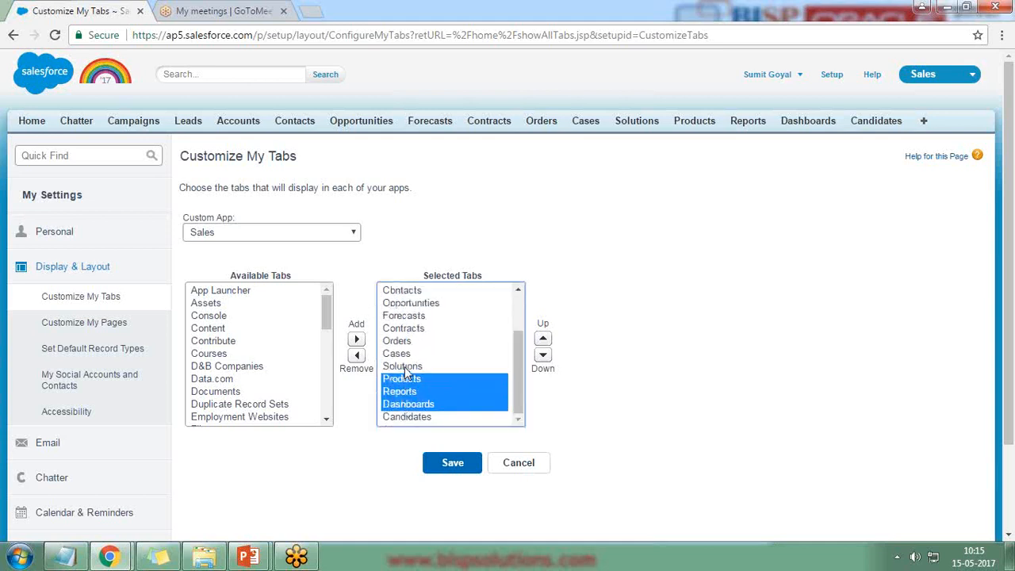
pyautogui.keyDown('ctrl'); pyautogui.click(404, 367); pyautogui.keyUp('ctrl')
pyautogui.keyDown('ctrl'); pyautogui.click(397, 354); pyautogui.keyUp('ctrl')
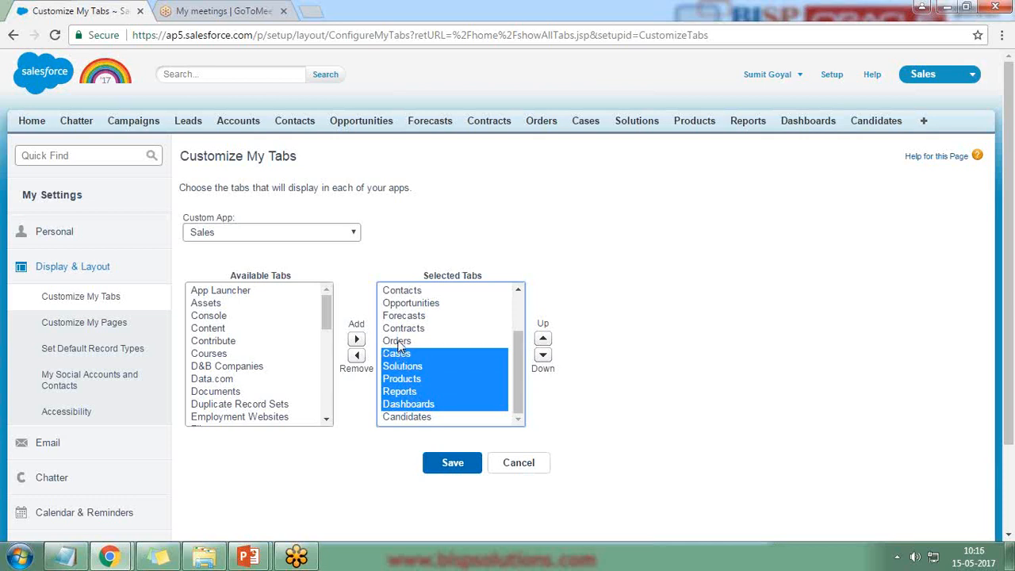
pyautogui.keyDown('ctrl'); pyautogui.click(397, 341); pyautogui.keyUp('ctrl')
pyautogui.click(356, 356)
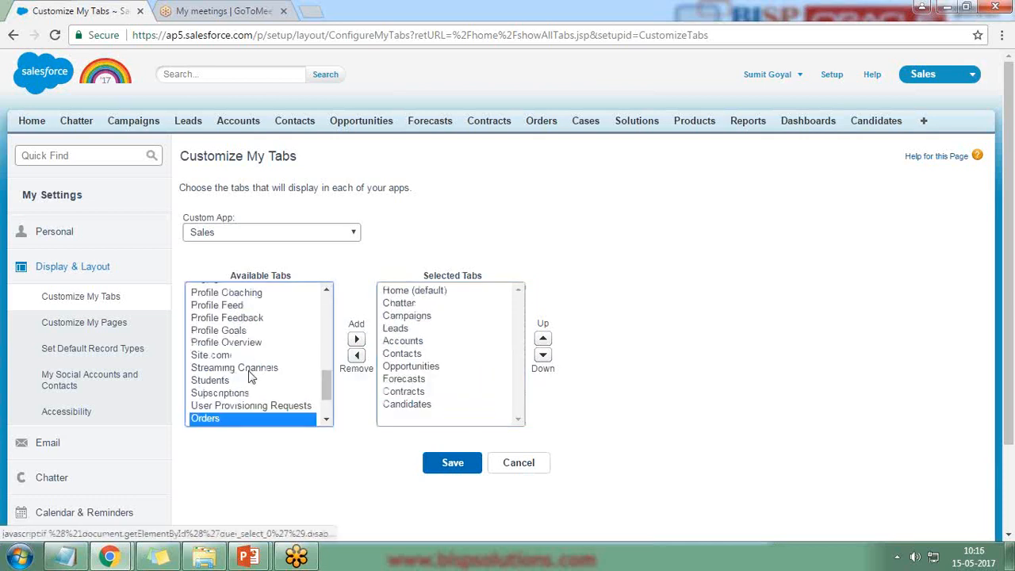
# Select the GoToMeeting Attendee Matches, Admin Settings, Attendees, Logs, Sessions and User Settings tabs, excluding Exceptions.
pyautogui.moveTo(331, 393); pyautogui.dragTo(325, 337)
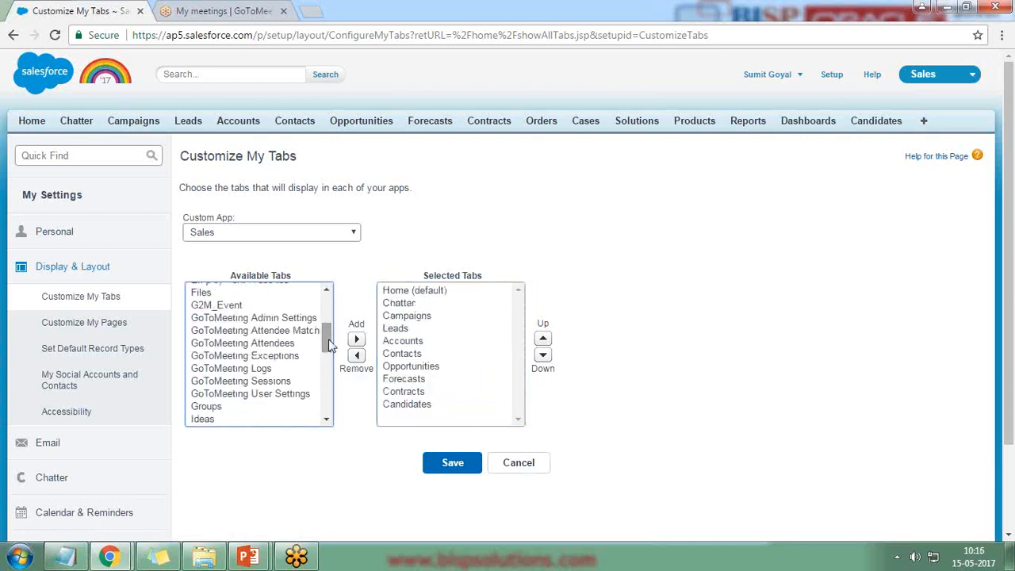
pyautogui.click(267, 331)
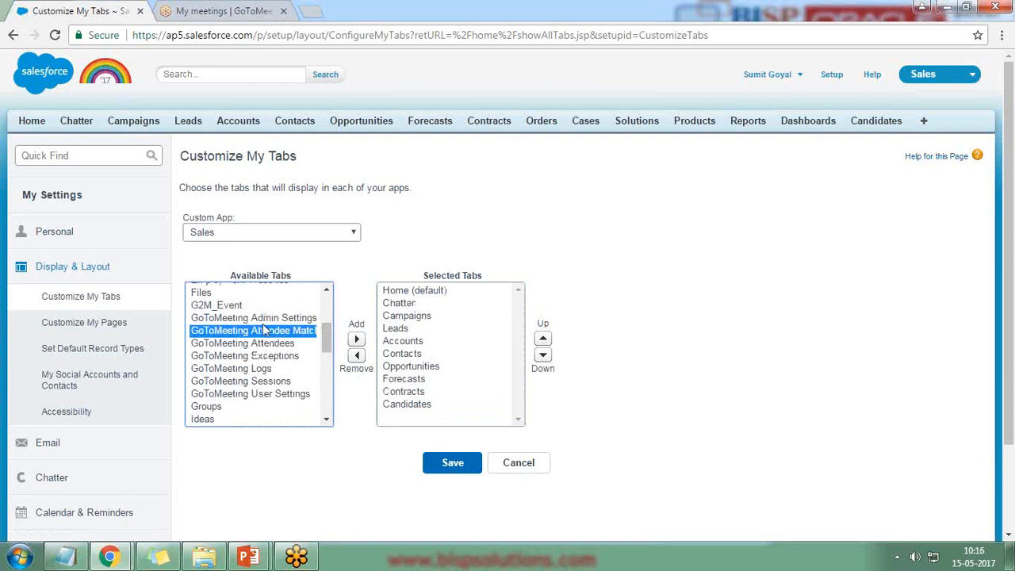
pyautogui.keyDown('ctrl'); pyautogui.click(264, 318); pyautogui.keyUp('ctrl')
pyautogui.keyDown('ctrl'); pyautogui.click(256, 344); pyautogui.keyUp('ctrl')
pyautogui.keyDown('ctrl'); pyautogui.click(258, 369); pyautogui.keyUp('ctrl')
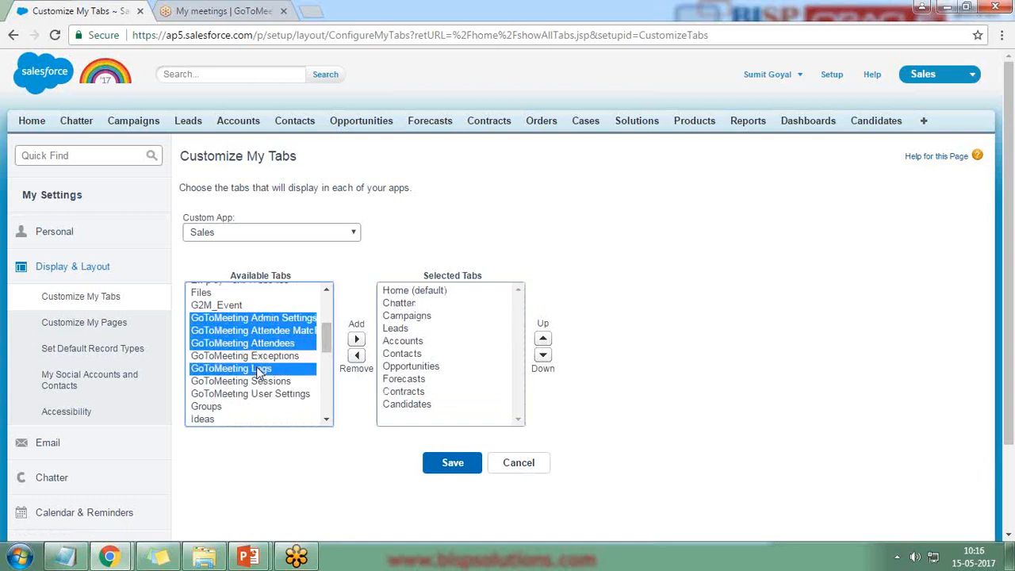
pyautogui.keyDown('ctrl'); pyautogui.click(260, 381); pyautogui.keyUp('ctrl')
pyautogui.keyDown('ctrl'); pyautogui.click(259, 395); pyautogui.keyUp('ctrl')
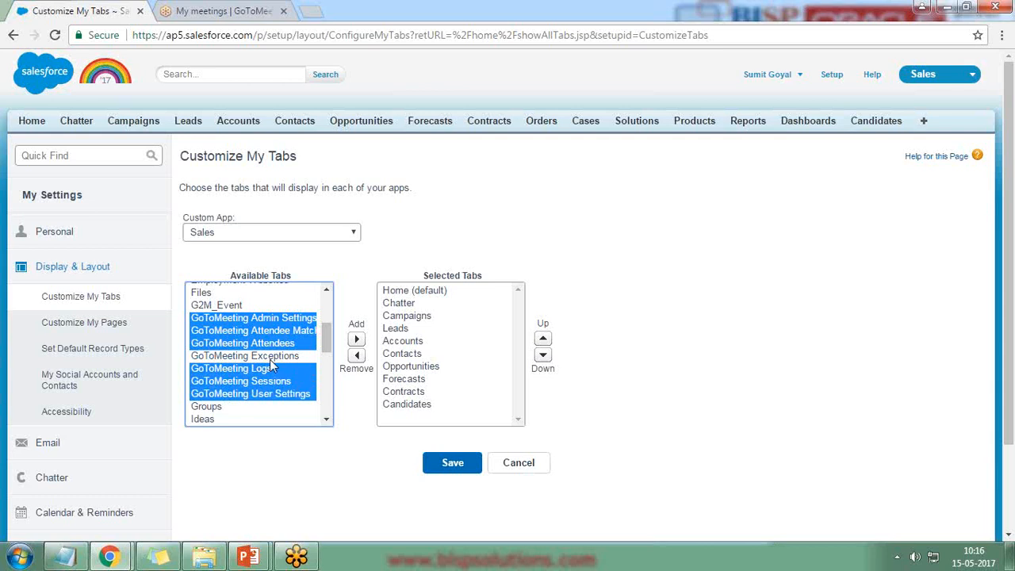
pyautogui.keyDown('ctrl'); pyautogui.click(270, 360); pyautogui.keyUp('ctrl')
pyautogui.keyDown('ctrl'); pyautogui.click(271, 360); pyautogui.keyUp('ctrl')
# Add the selected GoToMeeting tabs, save, and open GoToMeeting User Settings.
pyautogui.moveTo(328, 345)
pyautogui.mouseDown()
pyautogui.moveTo(329, 320)
pyautogui.moveTo(328, 346)
pyautogui.mouseUp()
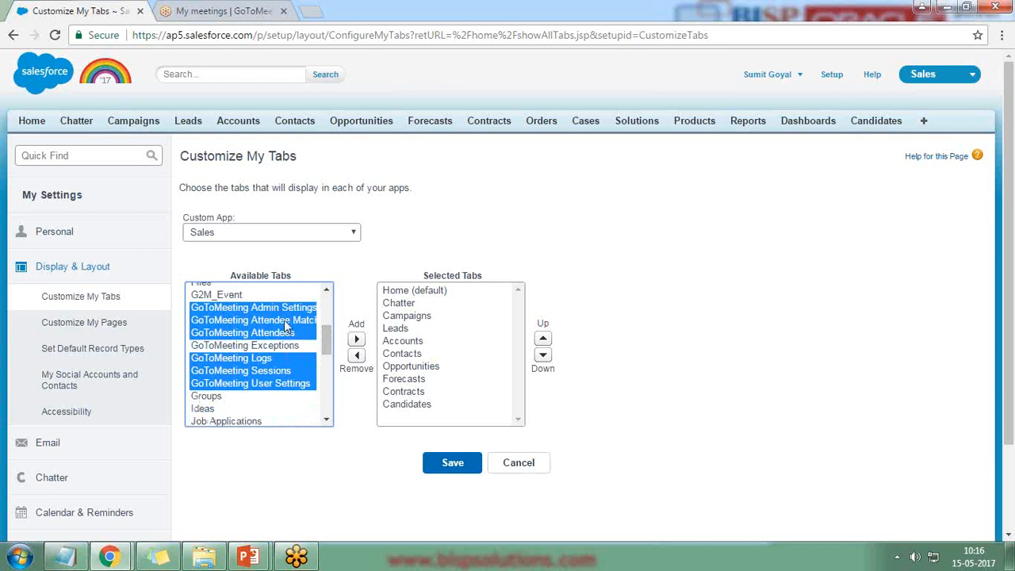
pyautogui.click(358, 339)
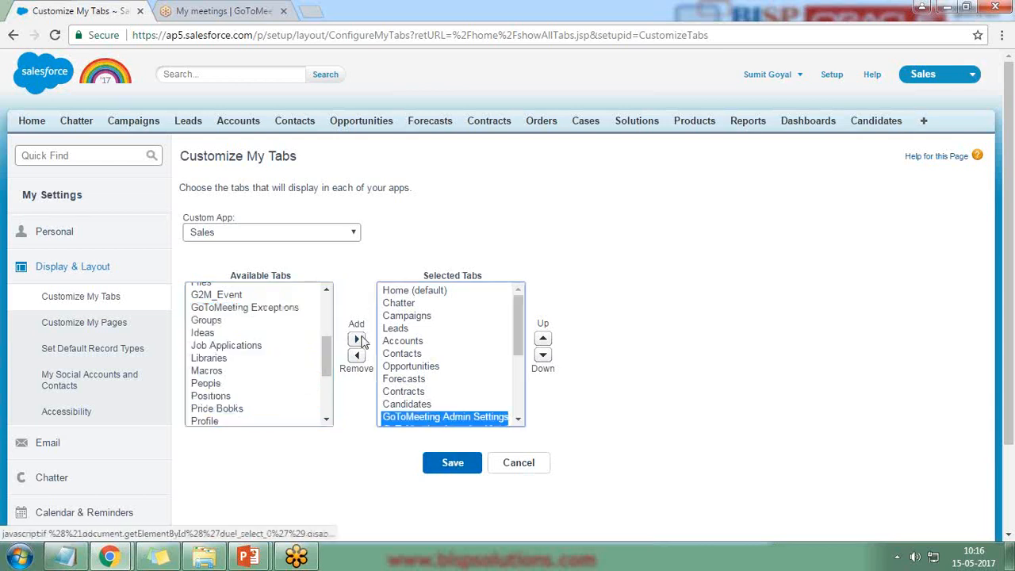
pyautogui.click(454, 466)
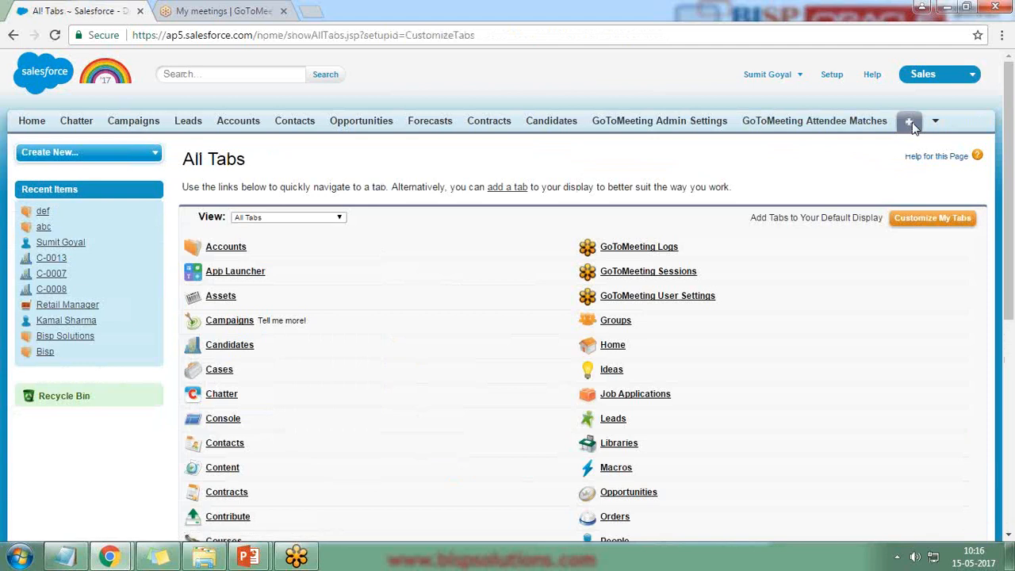
pyautogui.click(936, 124)
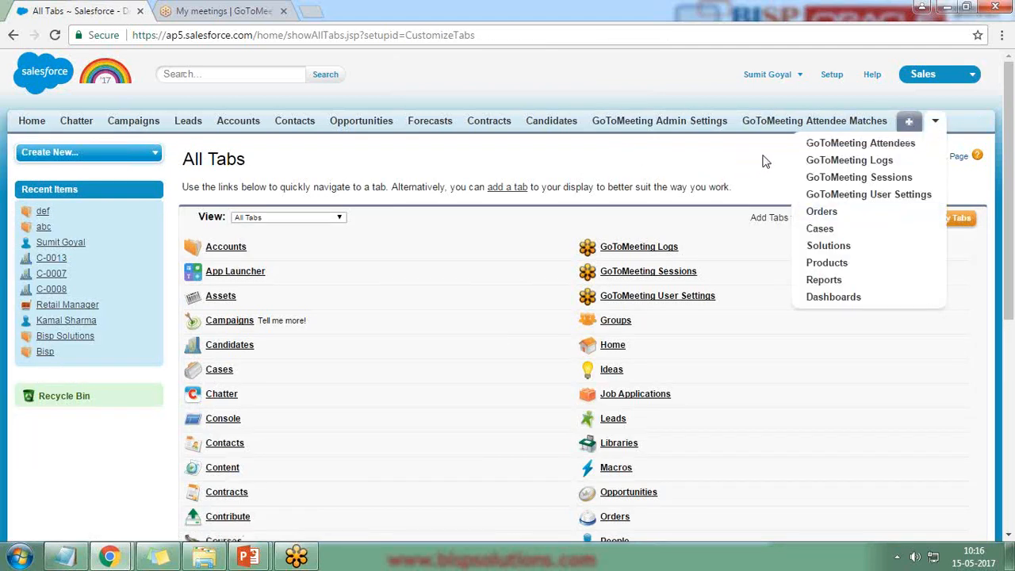
pyautogui.click(817, 194)
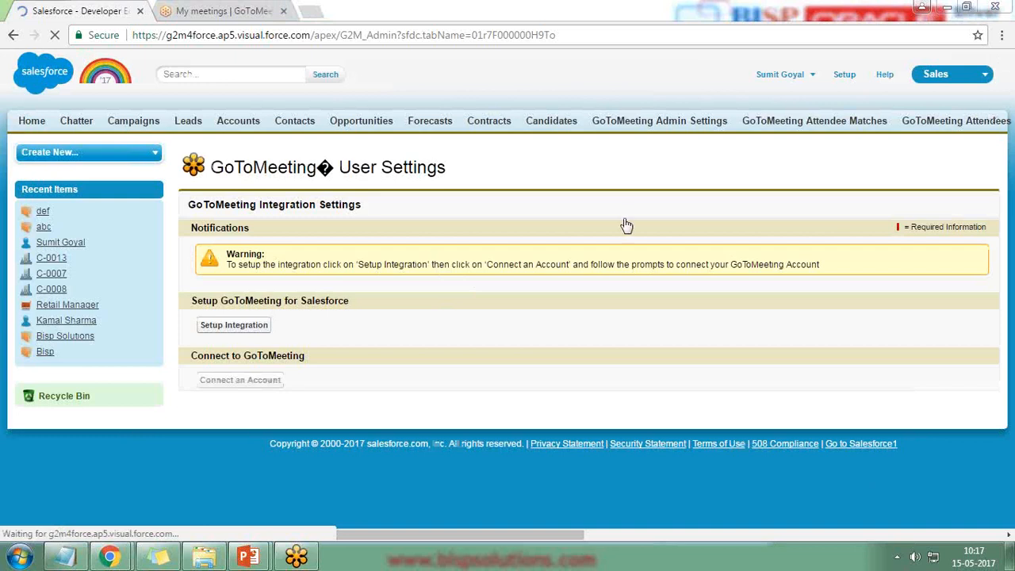
# Run Setup Integration and check the success message and Connect to GoToMeeting heading.
pyautogui.click(236, 328)
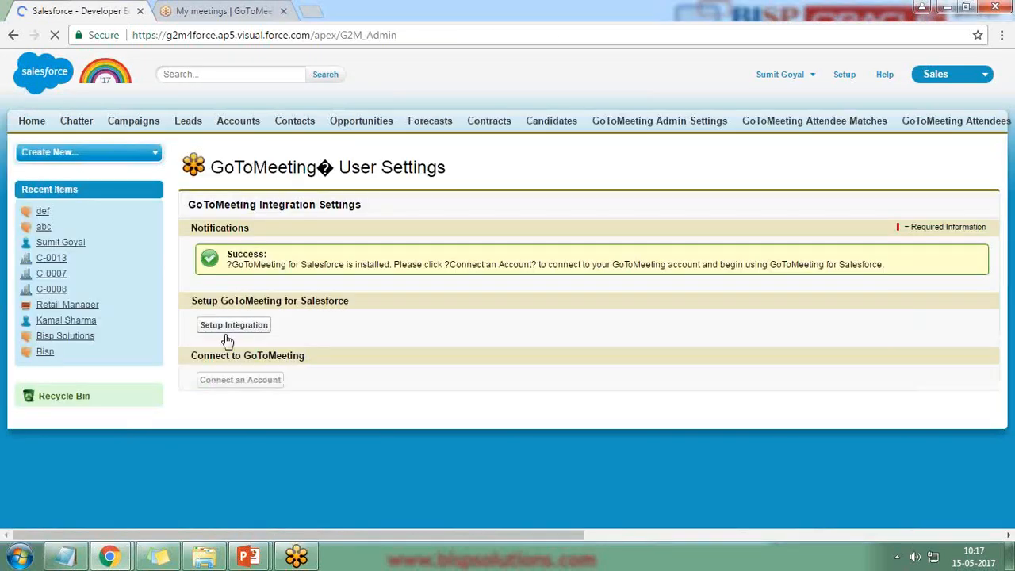
pyautogui.moveTo(235, 266); pyautogui.dragTo(441, 266)
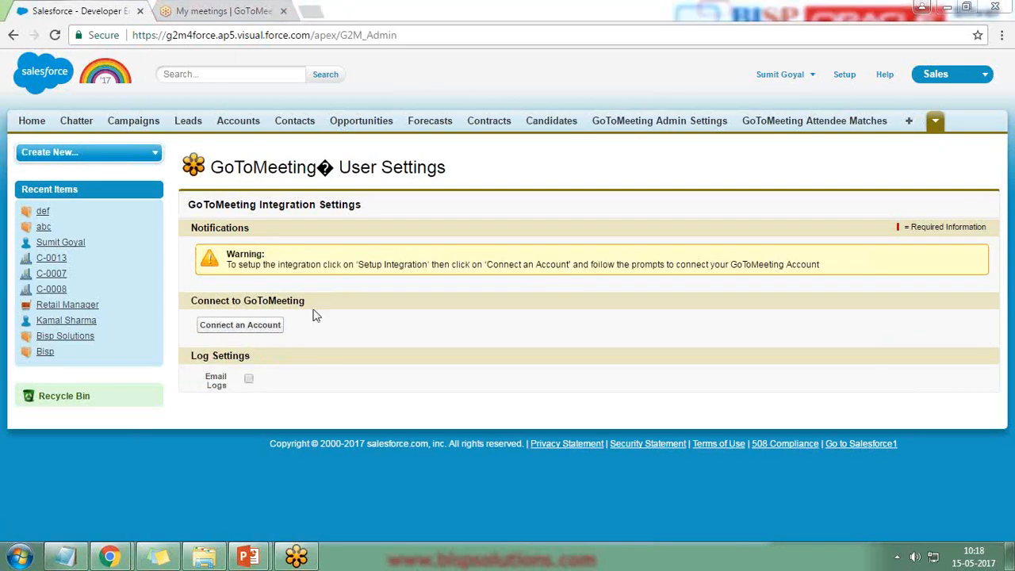
pyautogui.moveTo(194, 299); pyautogui.dragTo(313, 300)
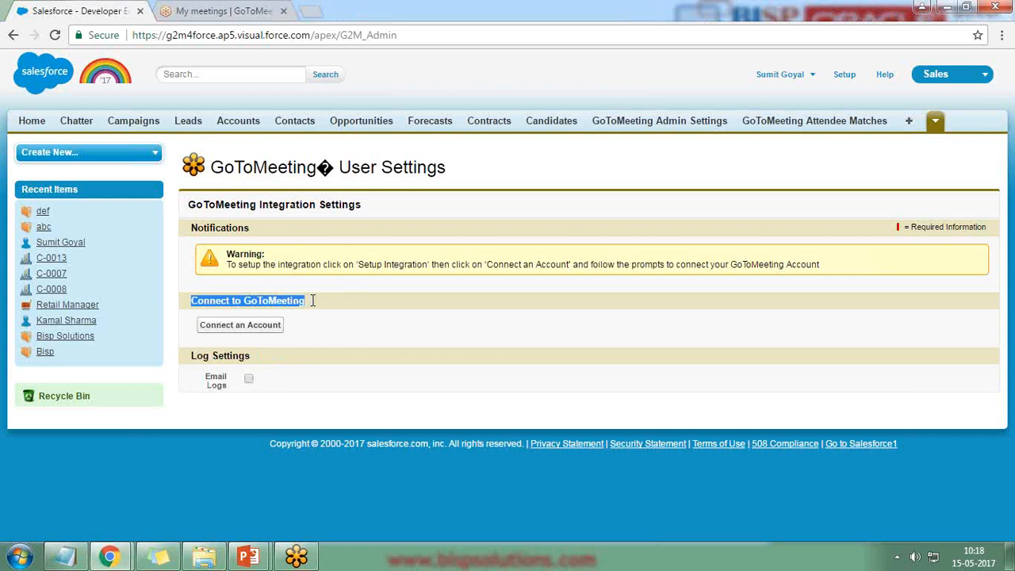
# Connect a GoToMeeting account by allowing GoToMeeting for Salesforce access on the authorization page.
pyautogui.click(236, 331)
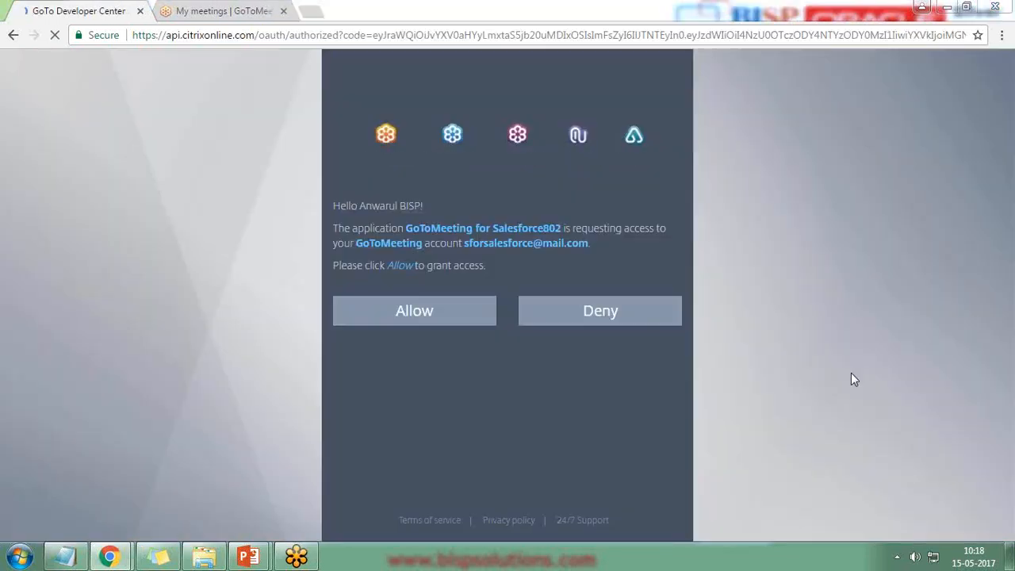
pyautogui.click(242, 10)
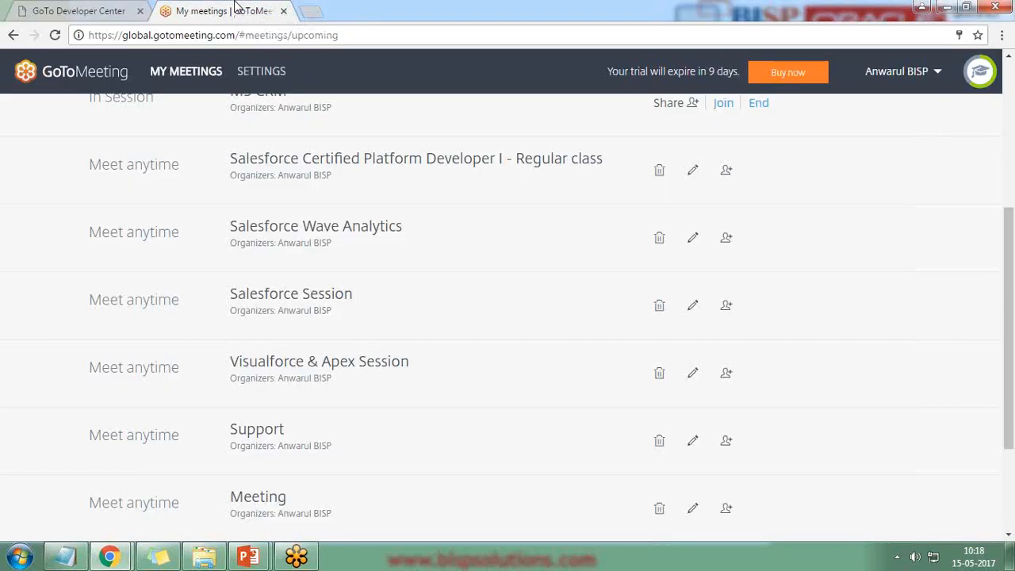
pyautogui.click(123, 11)
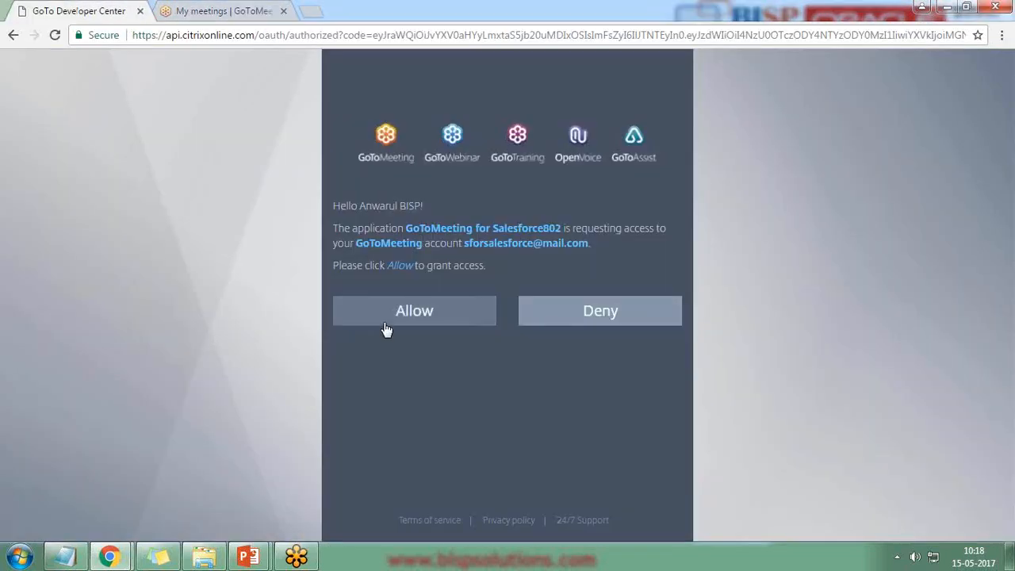
pyautogui.click(405, 312)
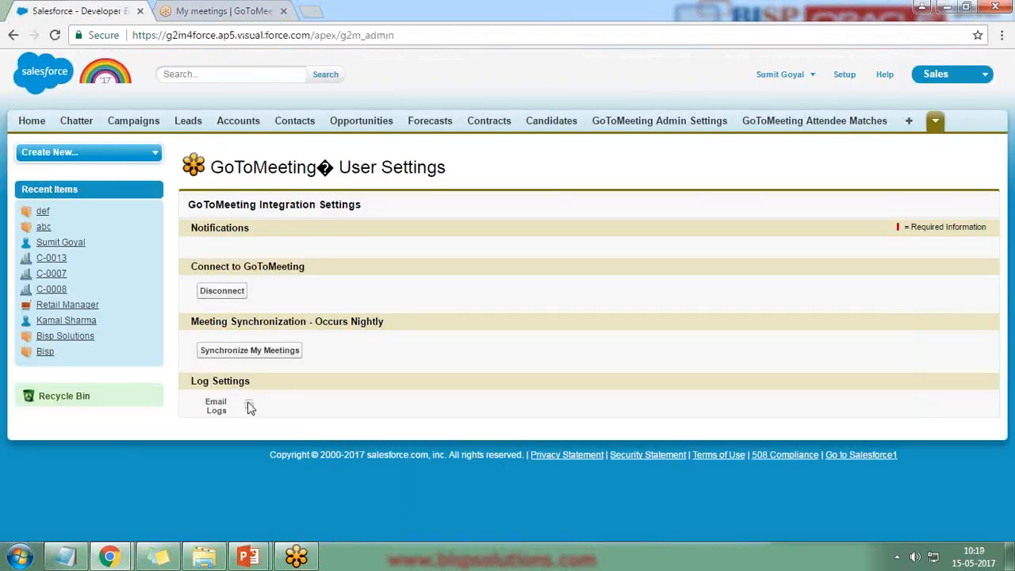
# Synchronize the GoToMeeting meetings into Salesforce so automatic sync is enabled.
pyautogui.click(245, 356)
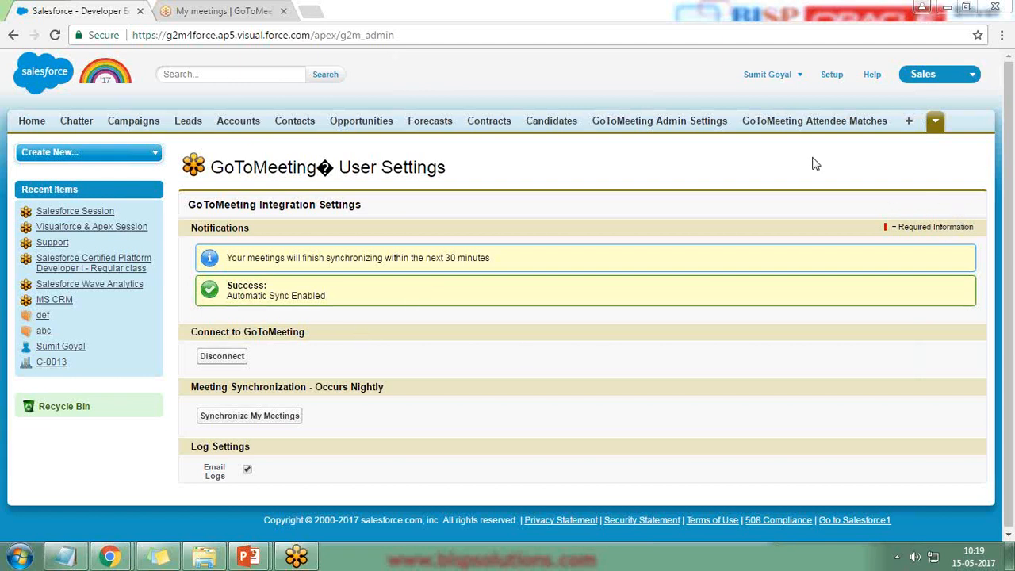
pyautogui.click(935, 123)
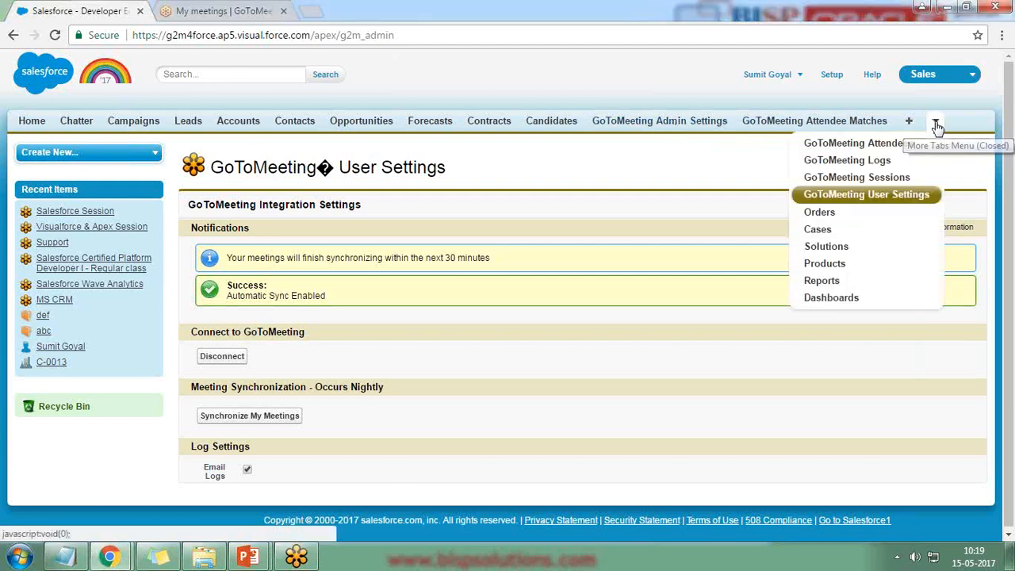
# Open the GoToMeeting Logs page, then bring up the hidden tabs list to reach GoToMeeting Sessions.
pyautogui.click(858, 162)
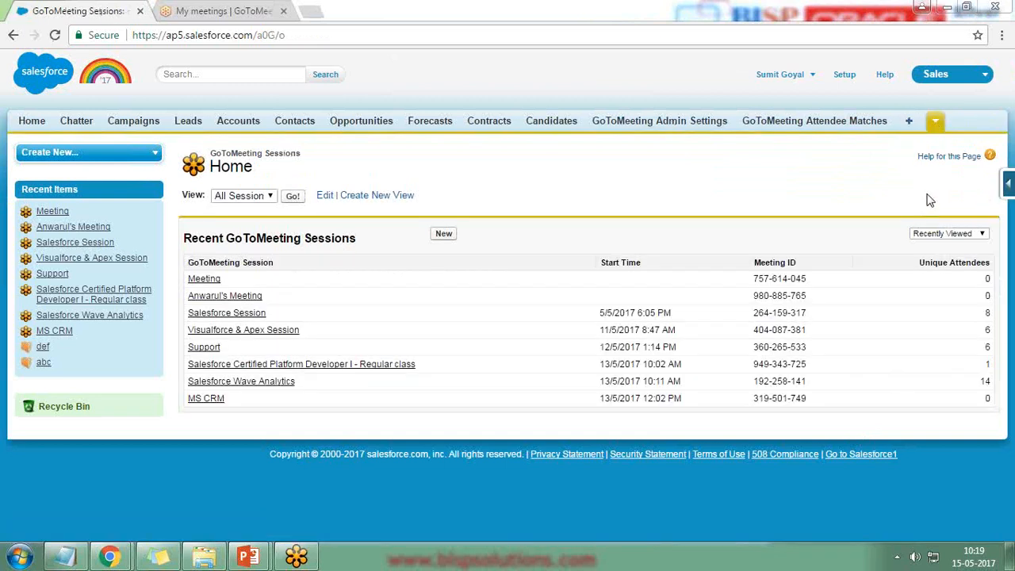
pyautogui.click(935, 120)
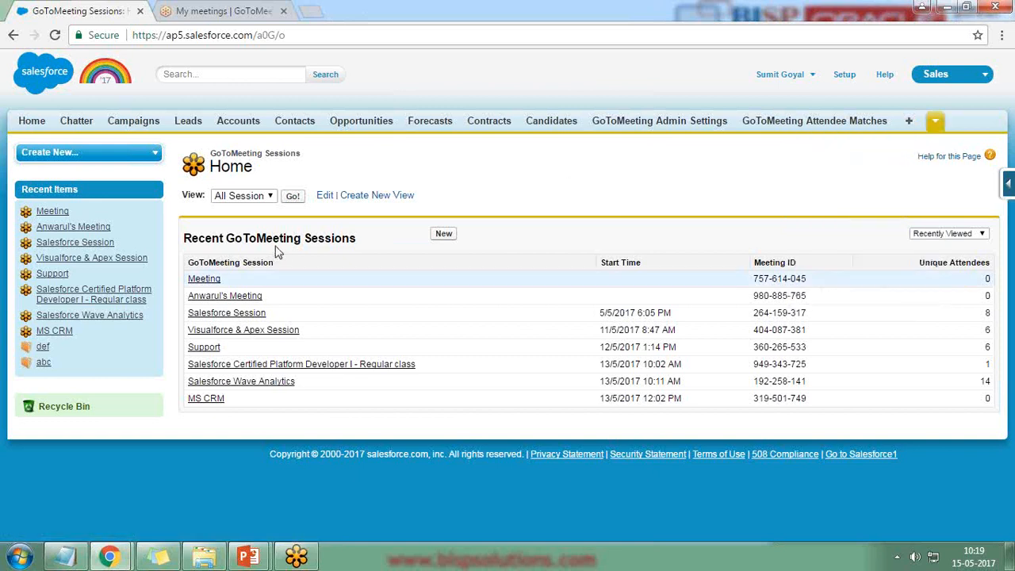
# Compare GoToMeeting's My Meetings list with the Salesforce GoToMeeting Sessions list, then switch back to Salesforce.
pyautogui.click(202, 6)
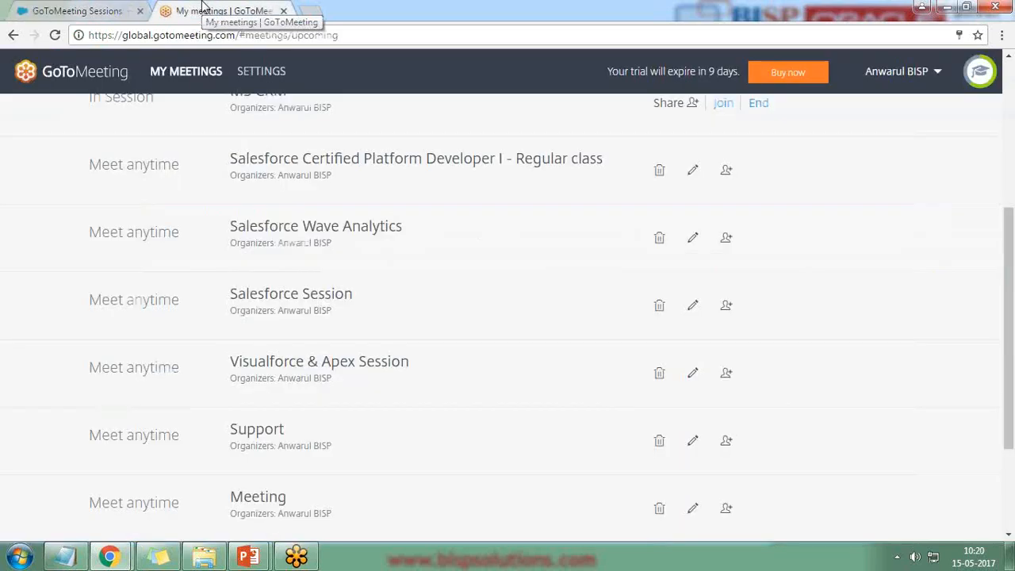
pyautogui.scroll(-3, 315, 410)
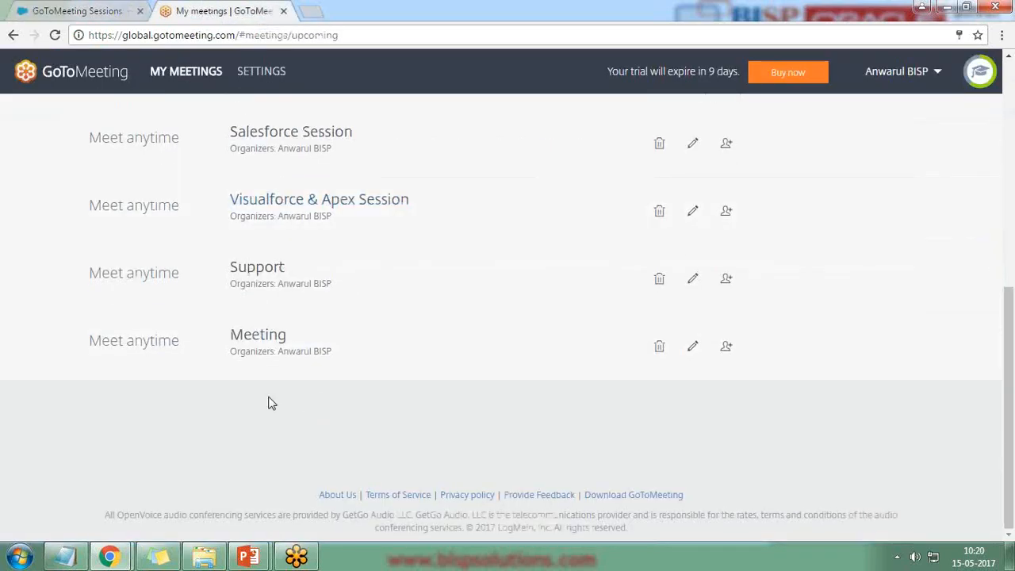
pyautogui.scroll(2, 252, 387)
pyautogui.scroll(2, 266, 294)
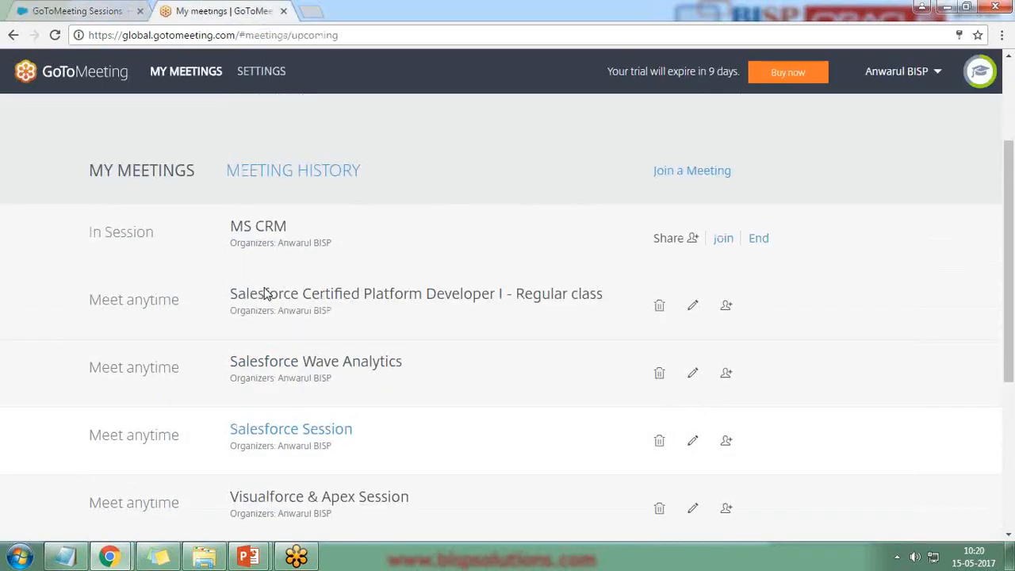
pyautogui.click(110, 6)
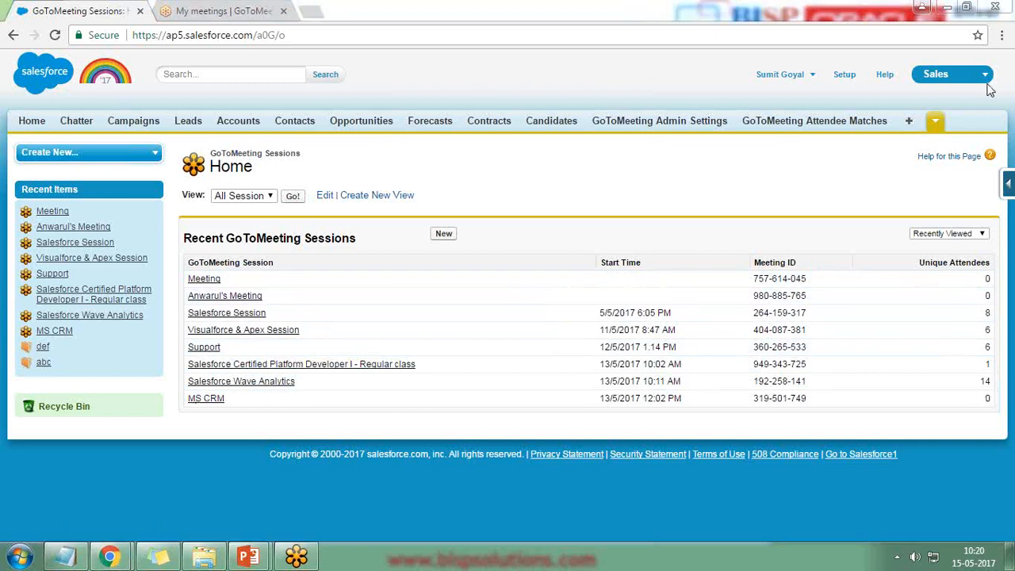
# Highlight the 14 unique attendees, then open the Salesforce Wave Analytics session record.
pyautogui.moveTo(920, 264); pyautogui.dragTo(984, 266)
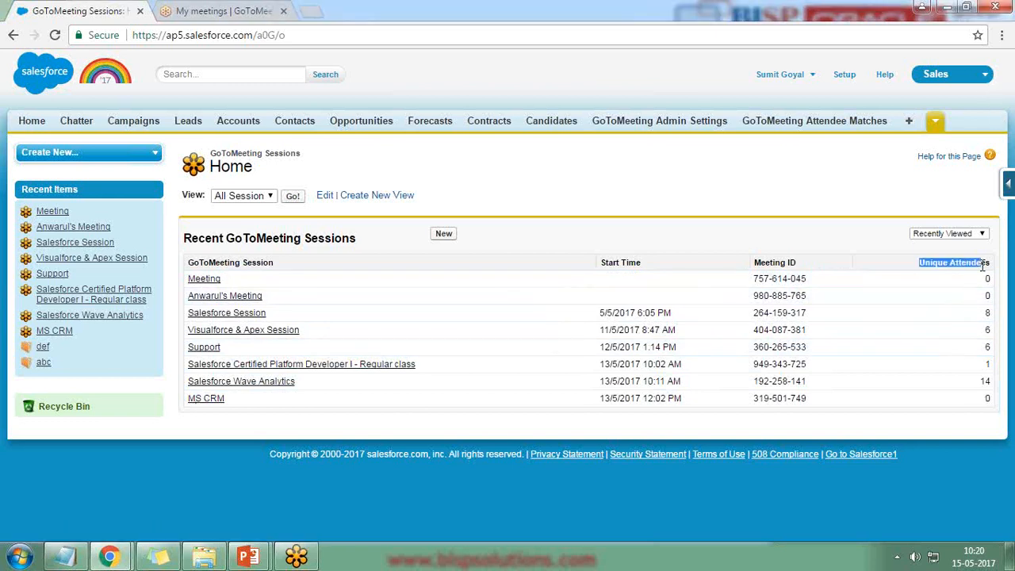
pyautogui.doubleClick(984, 382)
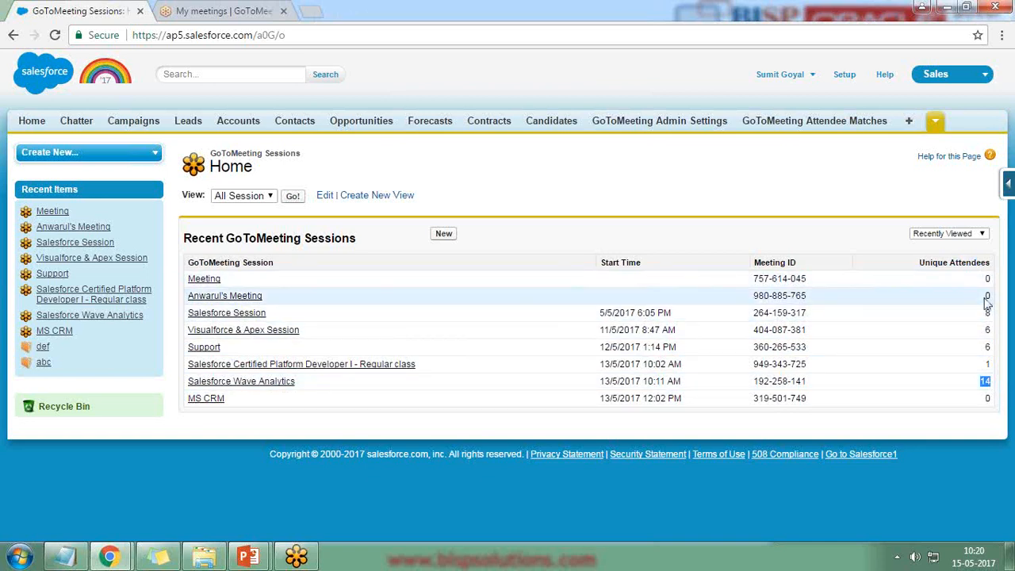
pyautogui.moveTo(987, 301); pyautogui.dragTo(990, 406)
pyautogui.click(990, 410)
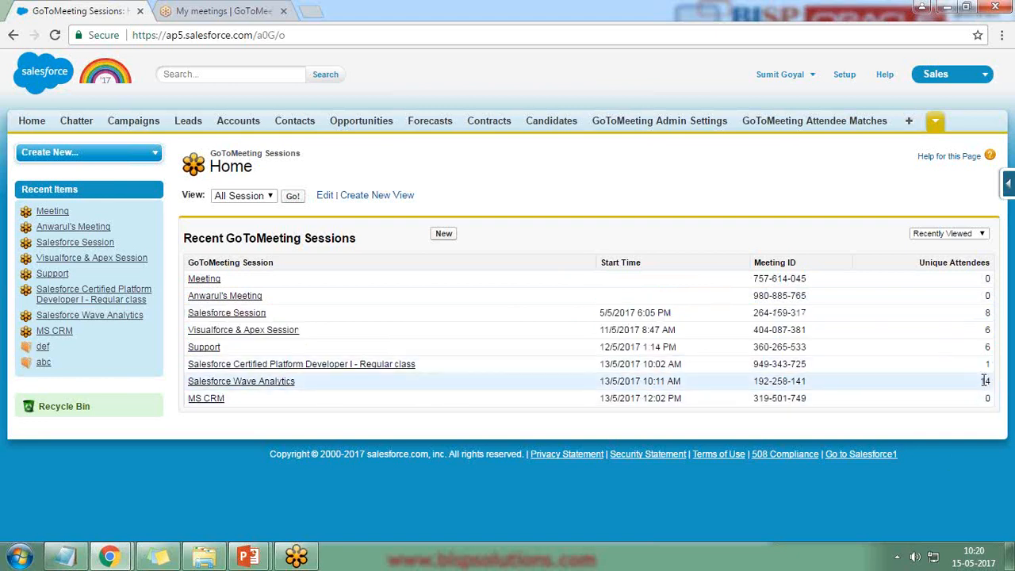
pyautogui.click(230, 383)
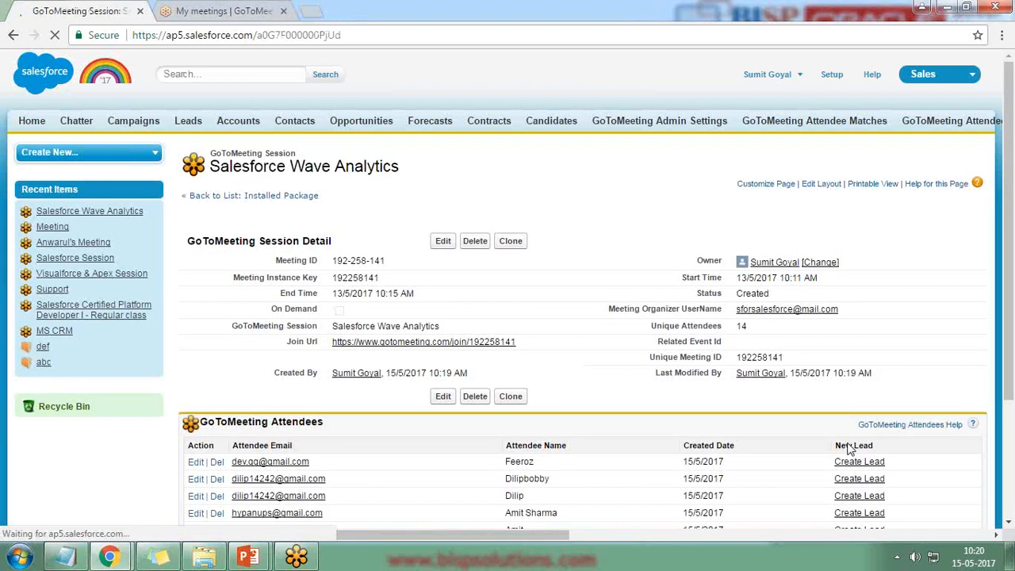
# Open the full list of 14 session attendees and mark the attendee to turn into a lead.
pyautogui.scroll(-2, 861, 447)
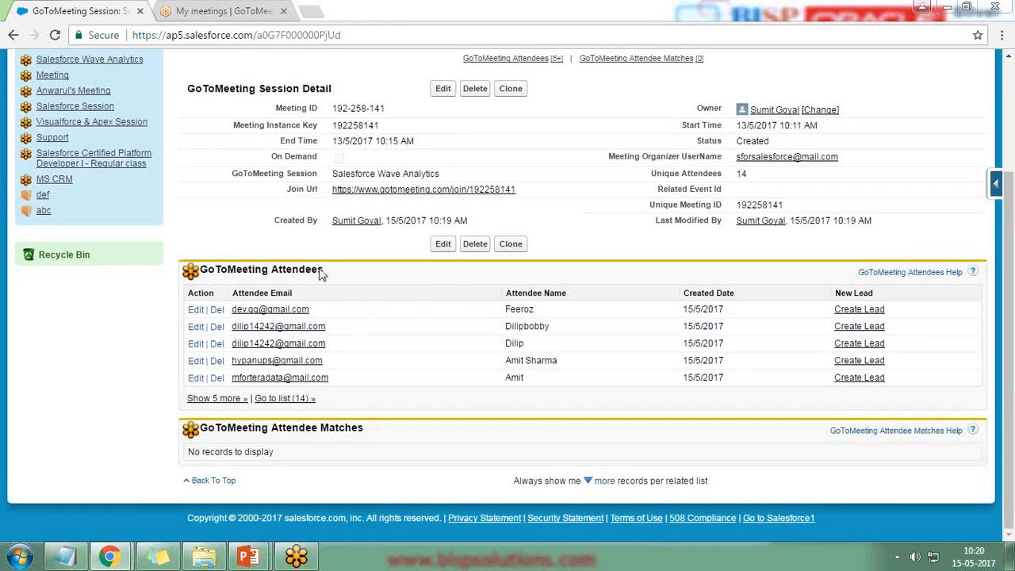
pyautogui.click(284, 399)
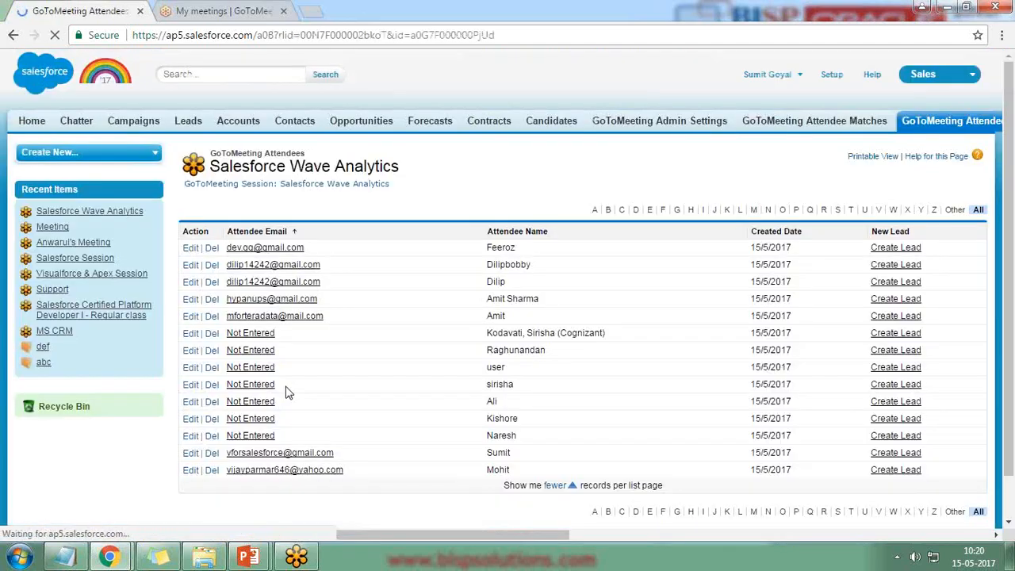
pyautogui.scroll(-1, 294, 297)
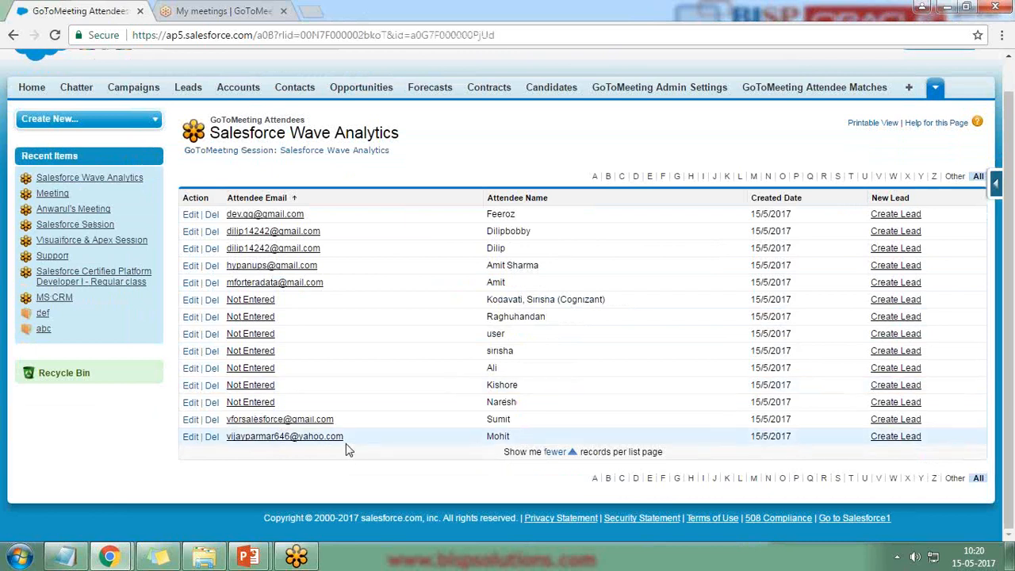
pyautogui.scroll(1, 394, 442)
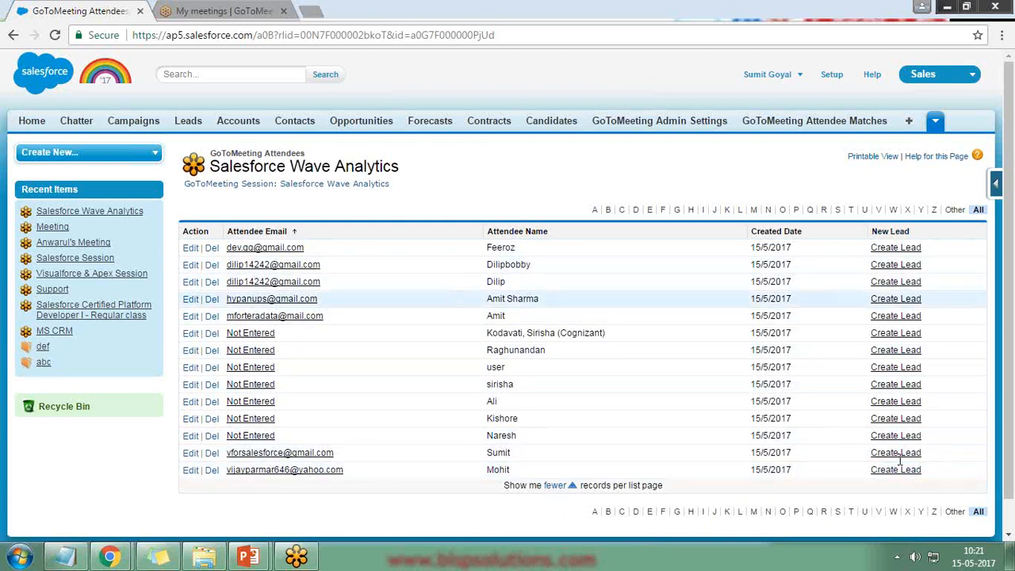
pyautogui.moveTo(941, 299); pyautogui.dragTo(869, 300)
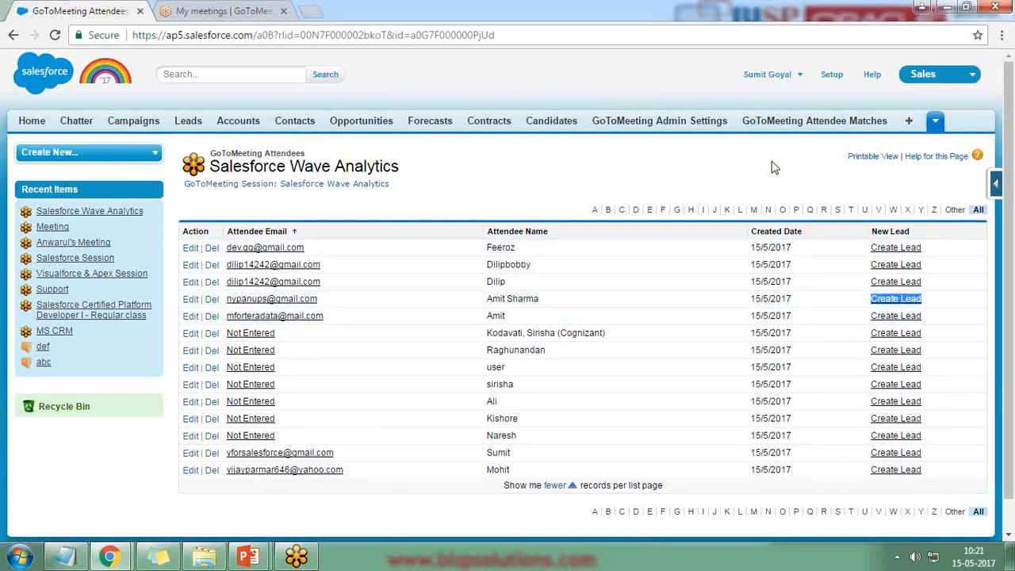
# Start a new lead from the chosen Salesforce Wave Analytics attendee.
pyautogui.click(908, 307)
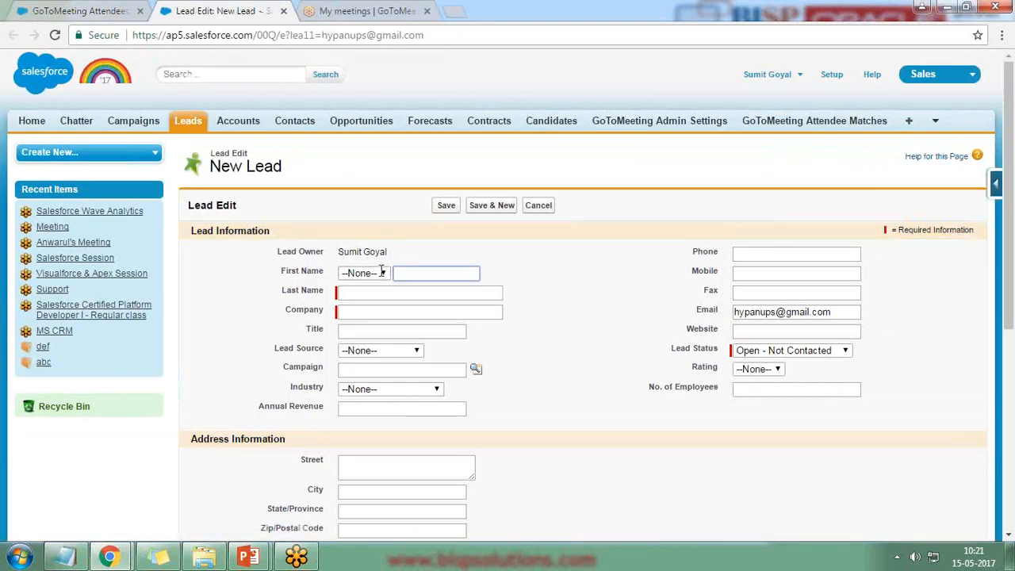
pyautogui.scroll(-5, 571, 381)
pyautogui.scroll(5, 566, 374)
pyautogui.scroll(-5, 192, 195)
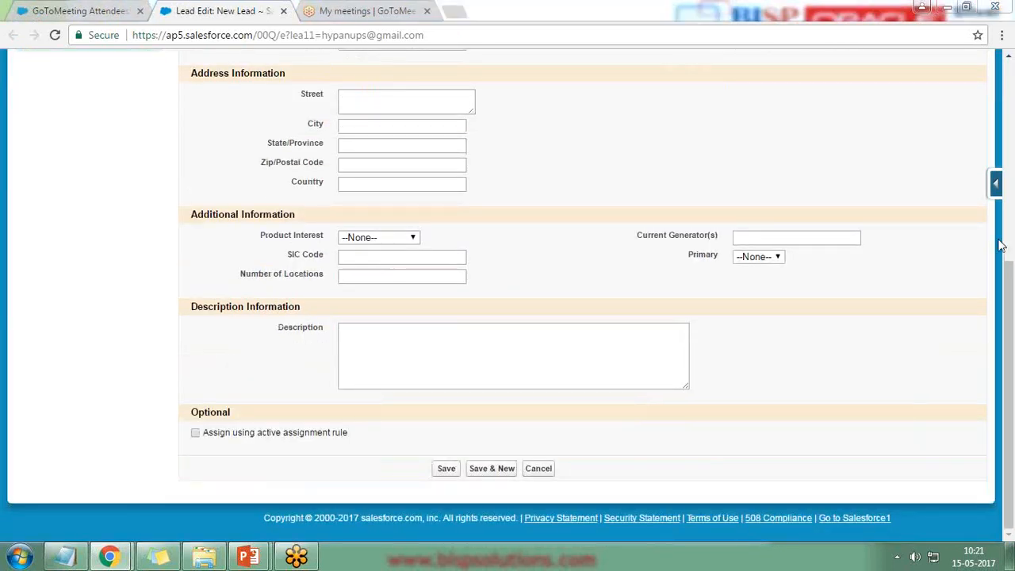
pyautogui.click(80, 11)
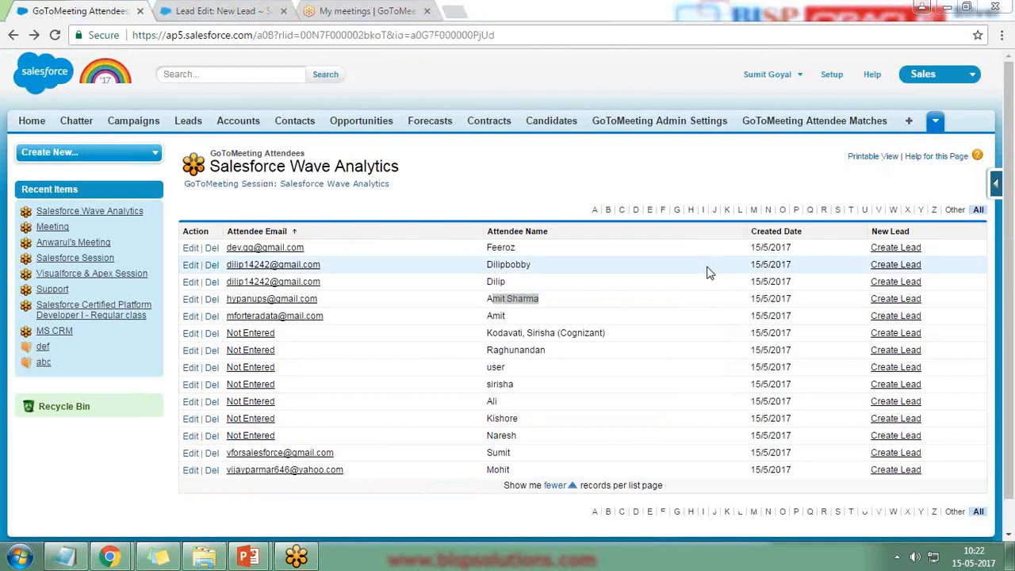
pyautogui.click(242, 8)
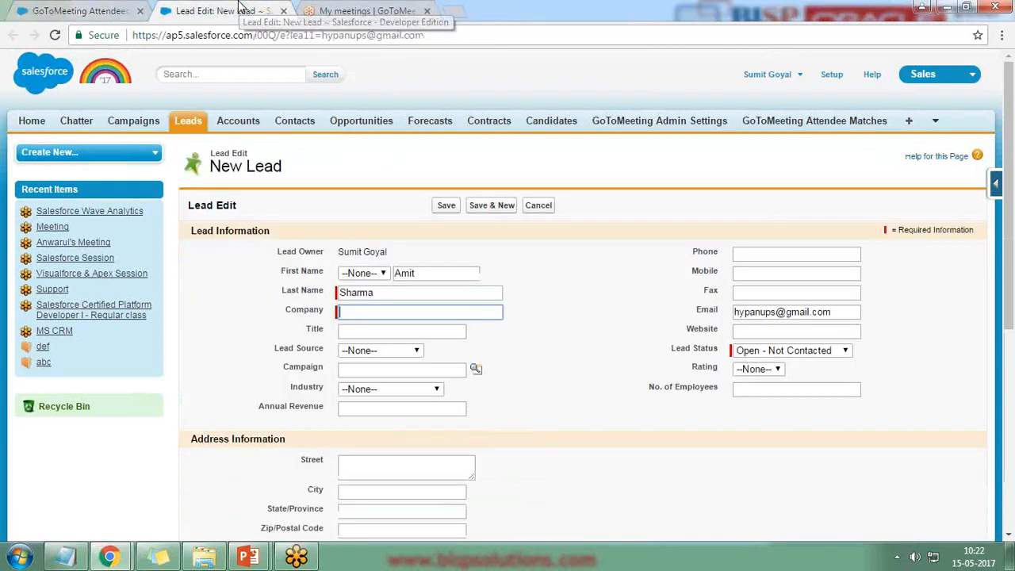
# Fill in the lead's first and last name, company Bisp, and a phone number.
pyautogui.doubleClick(405, 273)
pyautogui.moveTo(378, 292); pyautogui.dragTo(347, 295)
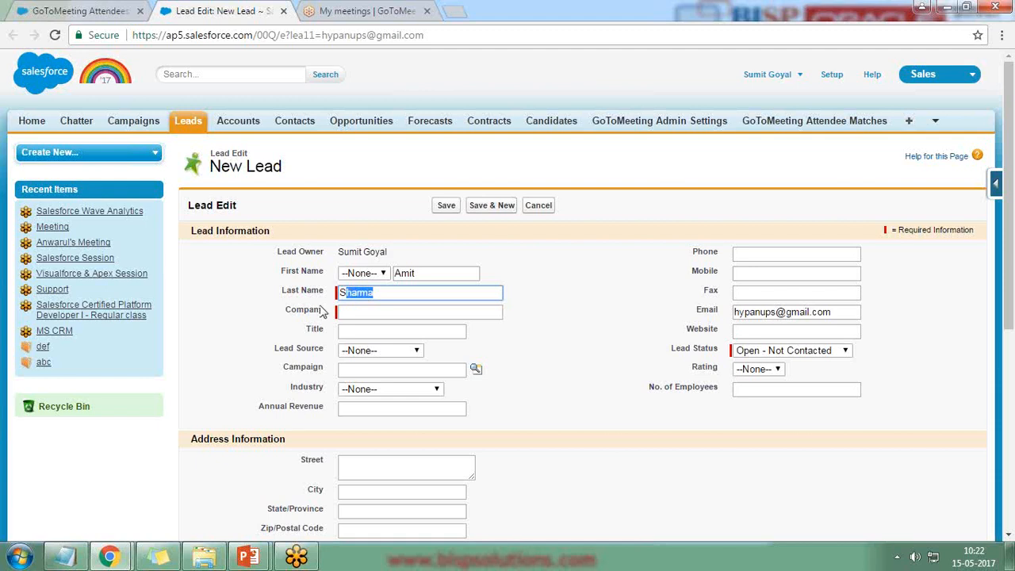
pyautogui.click(367, 310)
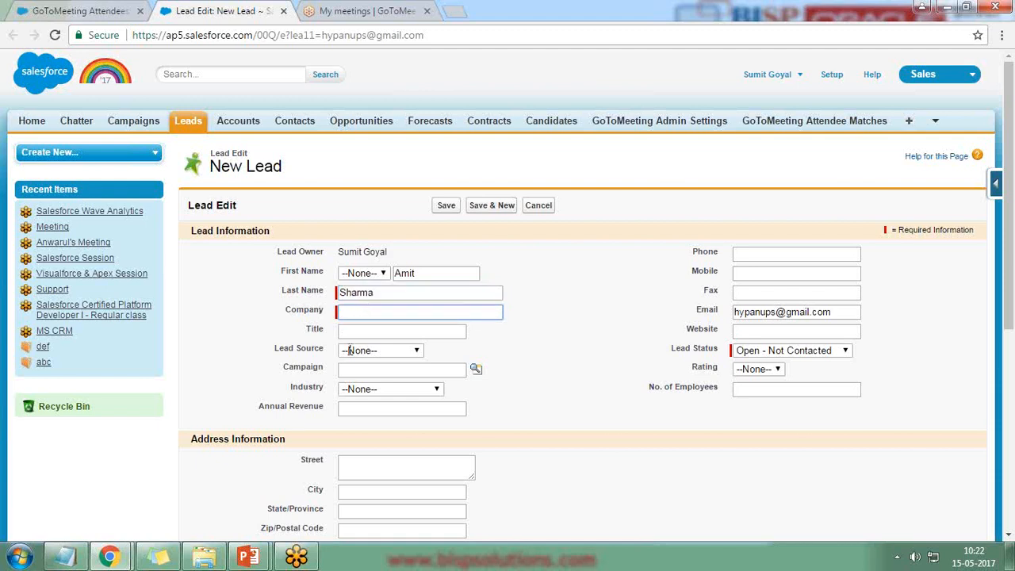
pyautogui.click(87, 10)
pyautogui.click(246, 8)
pyautogui.press('Tab')
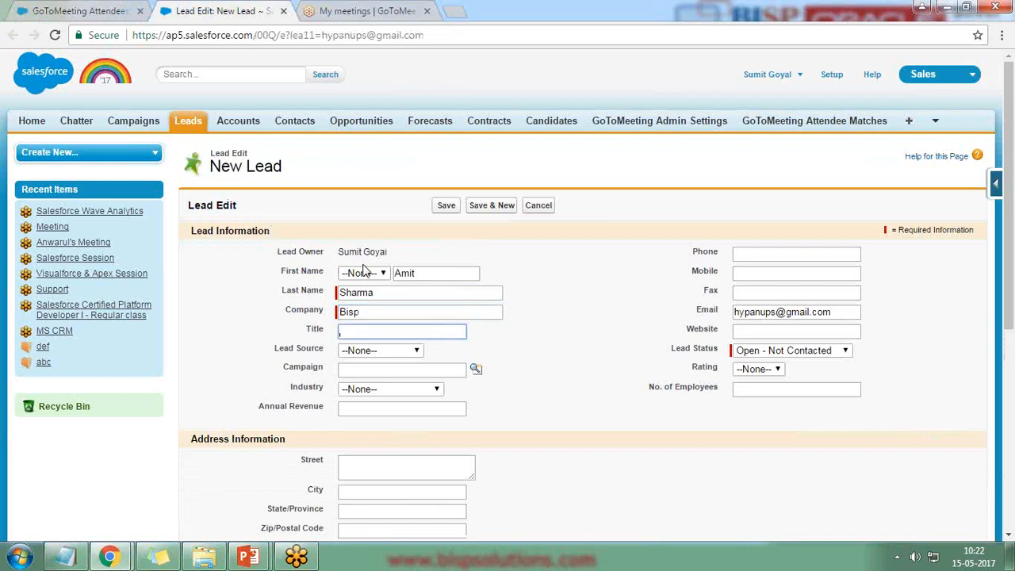
pyautogui.click(767, 258)
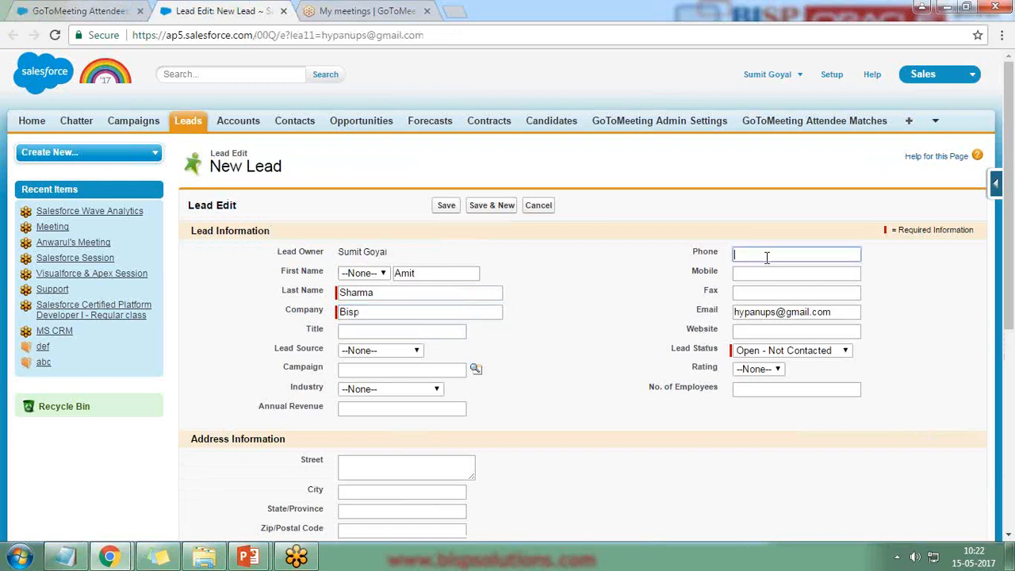
pyautogui.write('124')
# Confirm the prefilled email, keep lead status Open - Not Contacted, and save the lead.
pyautogui.click(72, 10)
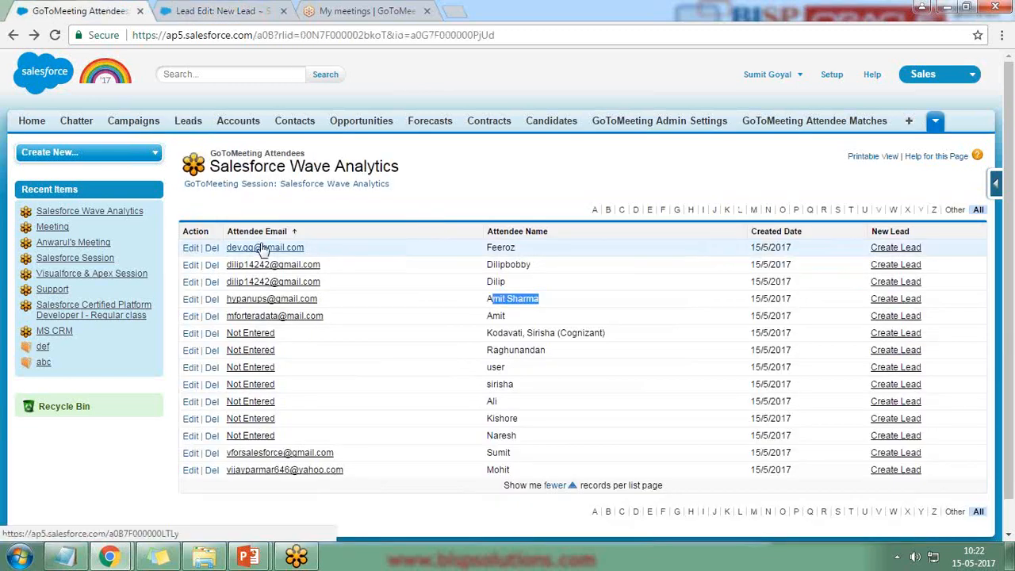
pyautogui.click(253, 10)
pyautogui.moveTo(837, 316); pyautogui.dragTo(735, 316)
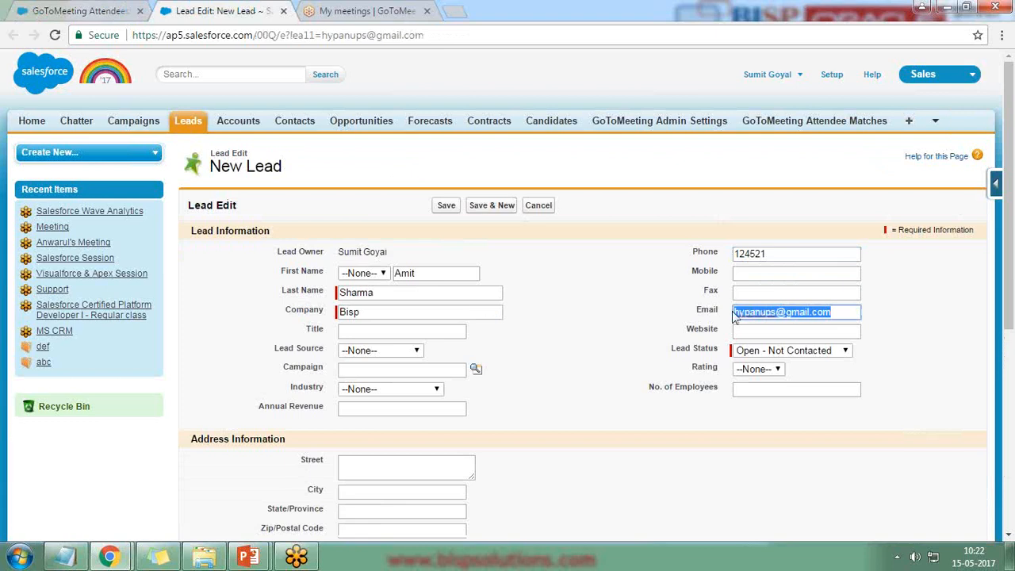
pyautogui.click(777, 354)
pyautogui.click(776, 363)
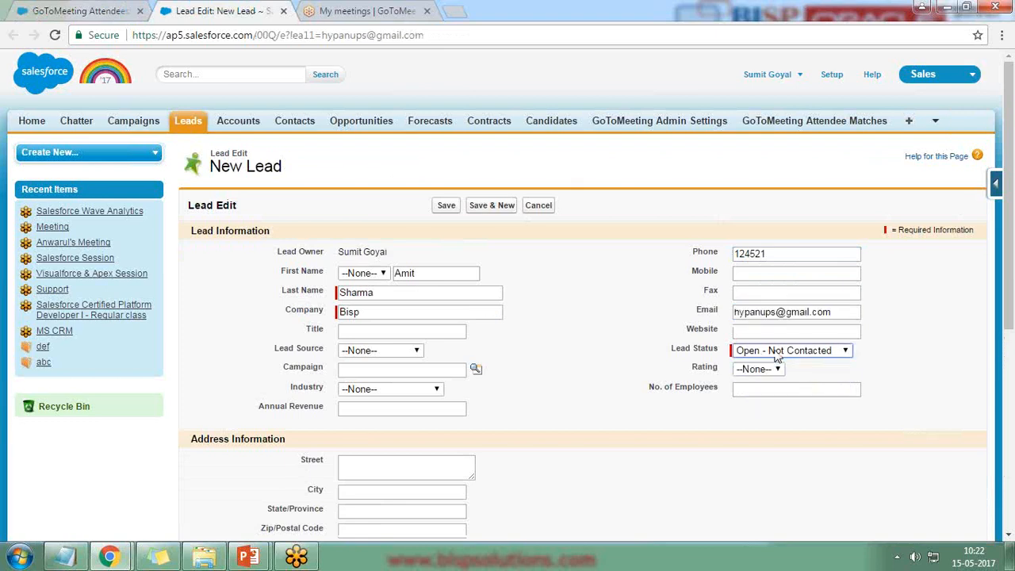
pyautogui.scroll(-4, 519, 416)
pyautogui.scroll(-2, 519, 412)
pyautogui.click(447, 468)
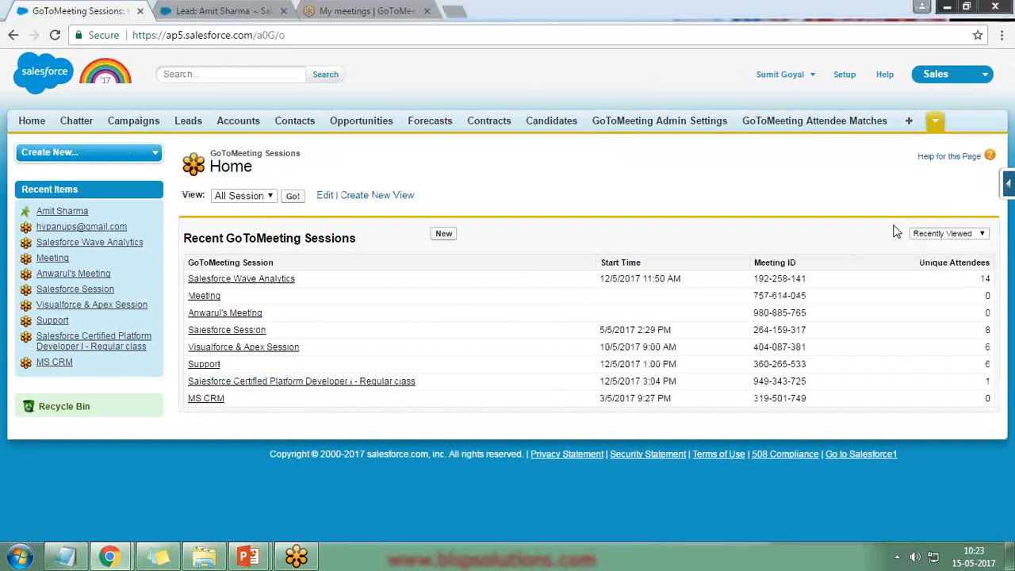
# Open GoToMeeting User Settings, check the 9 trial days left in GoToMeeting, then return.
pyautogui.click(935, 121)
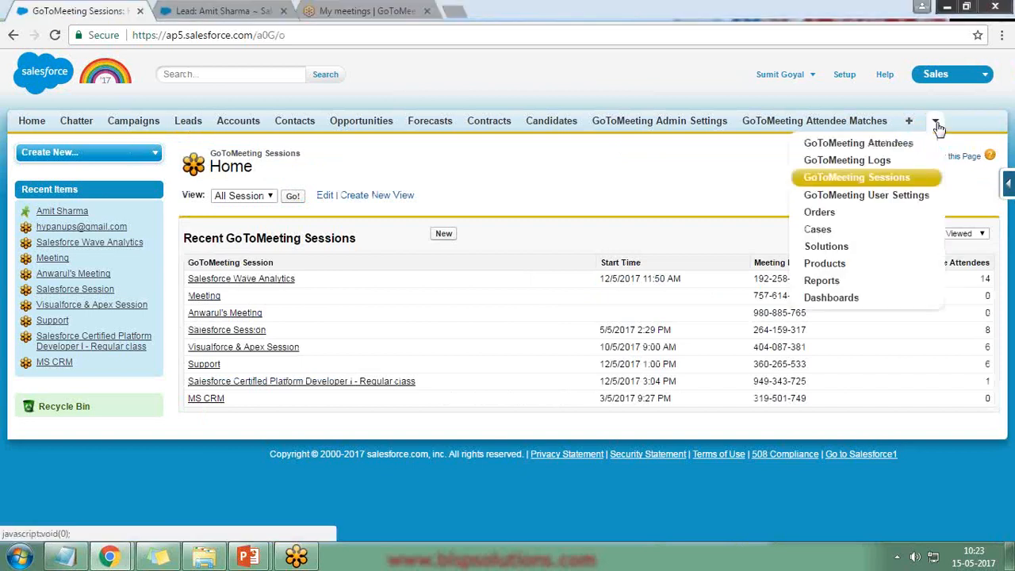
pyautogui.click(866, 195)
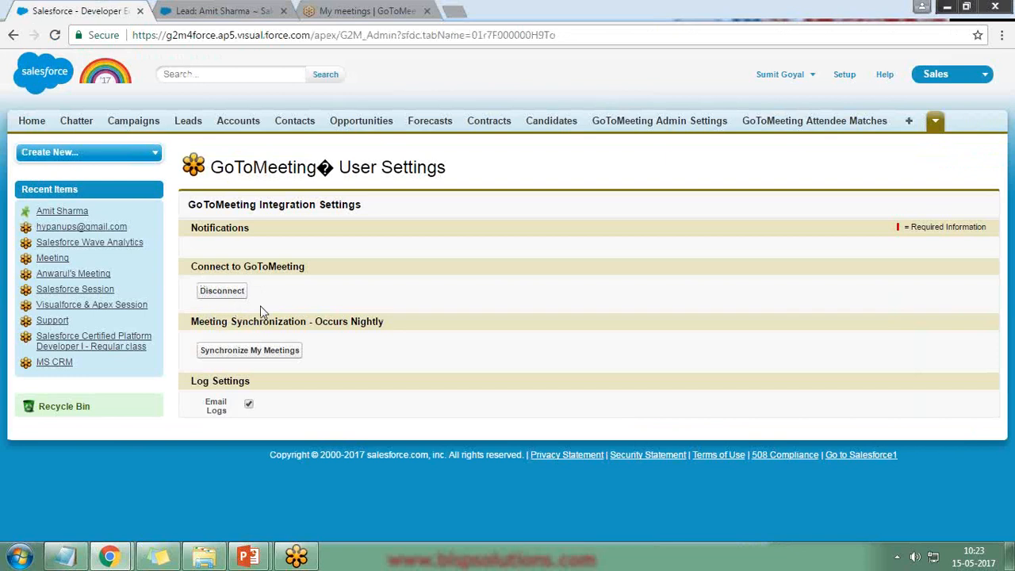
pyautogui.click(317, 11)
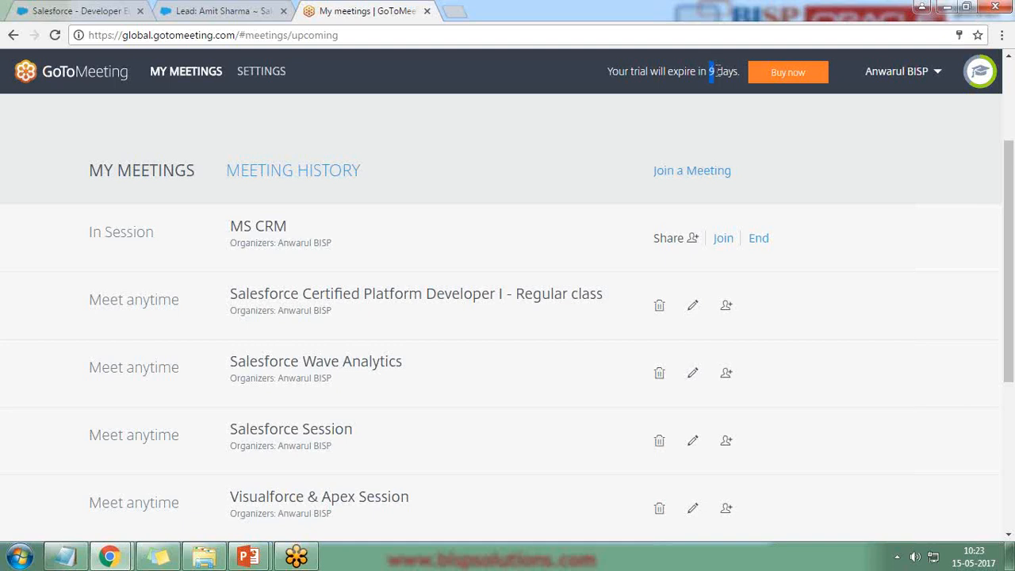
pyautogui.moveTo(710, 70); pyautogui.dragTo(736, 70)
pyautogui.click(71, 10)
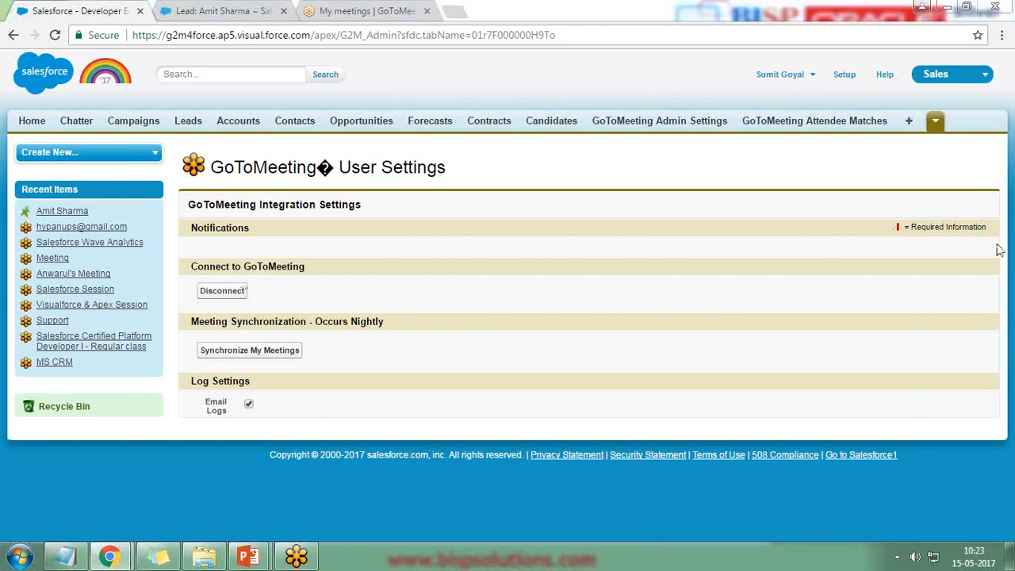
# Present the PowerPoint slides full screen and advance toward the Contact Us slide.
pyautogui.hotkey('alt', 'Tab')
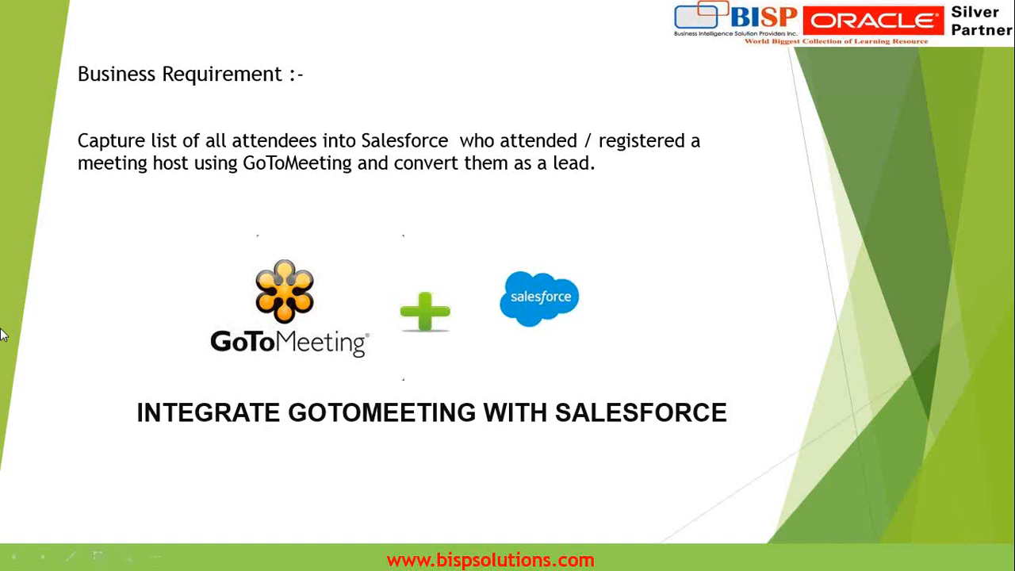
pyautogui.click(189, 372)
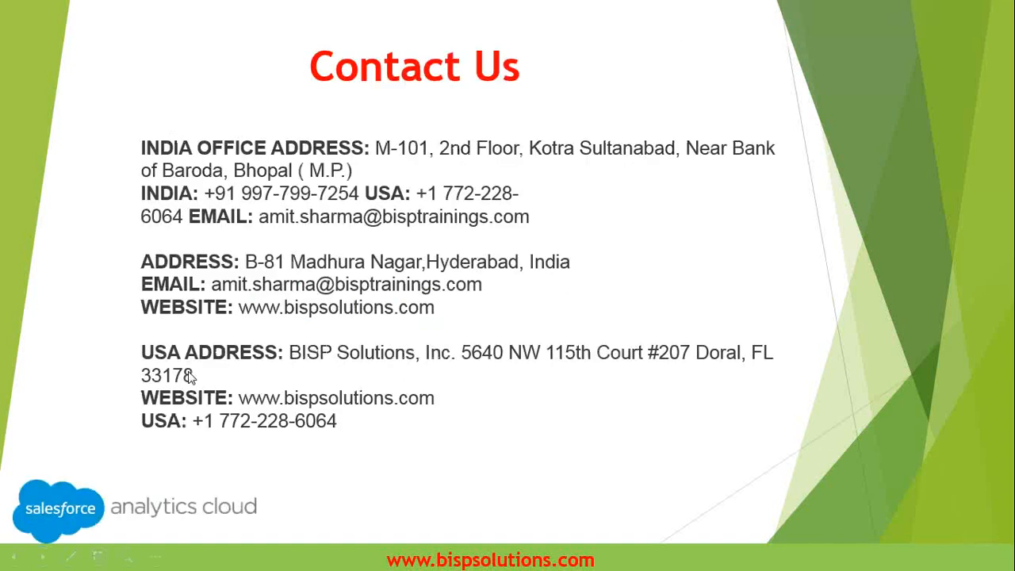